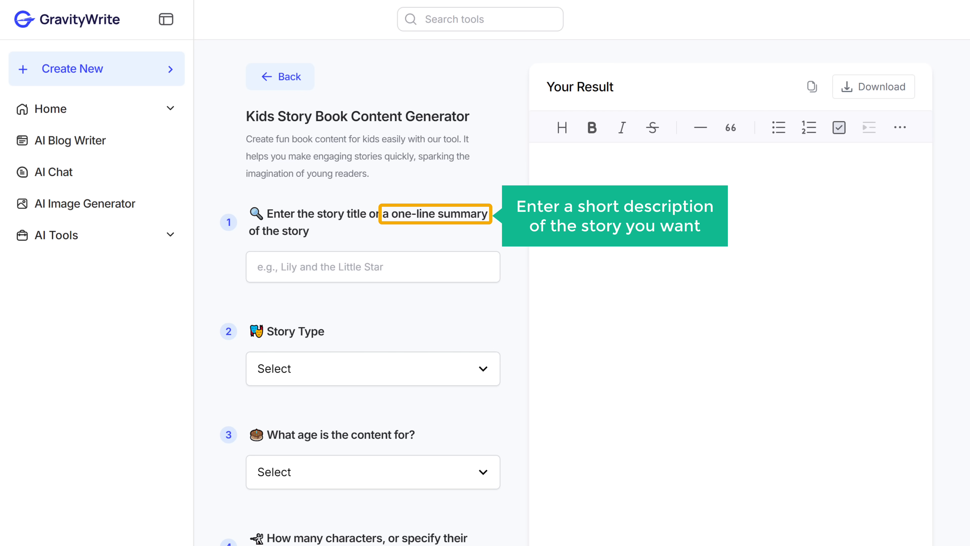
Step: Enter "Ruby the Respectful Rabbit" as the story title in the Kids Story Book Content Generator
click(307, 268)
text(Ruby the)
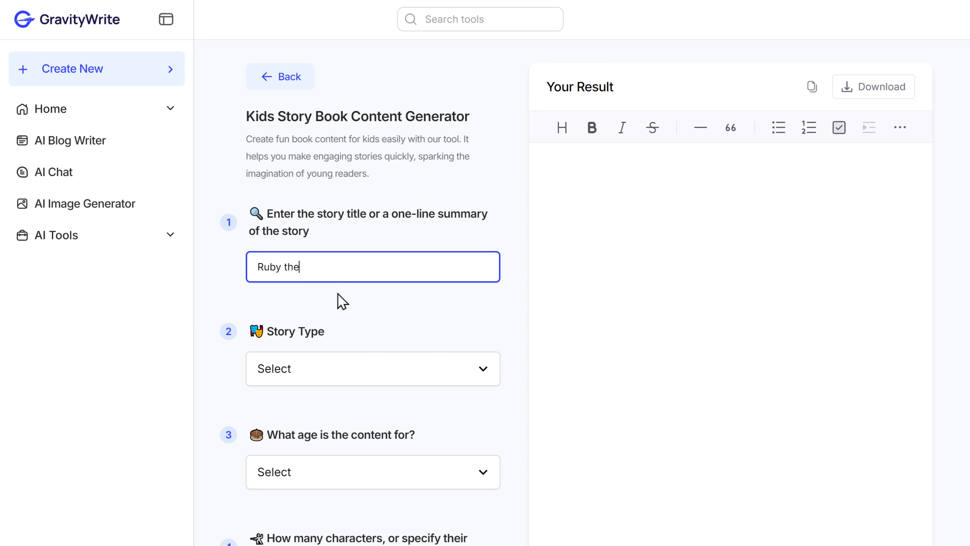
text( Respectful Rabbit)
click(343, 301)
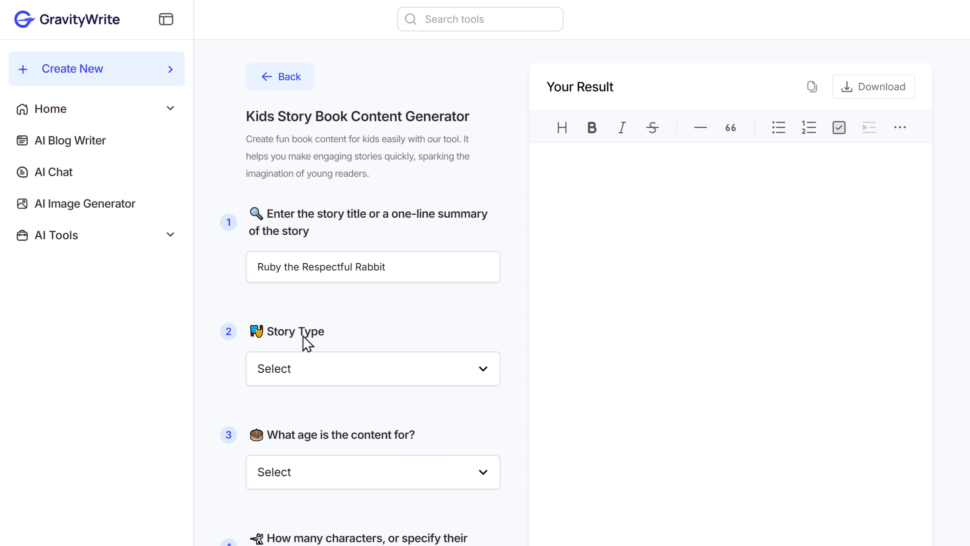
Step: Set the story type to Moral and the target age to Early Readers (5 to 7 Years)
click(274, 373)
click(272, 401)
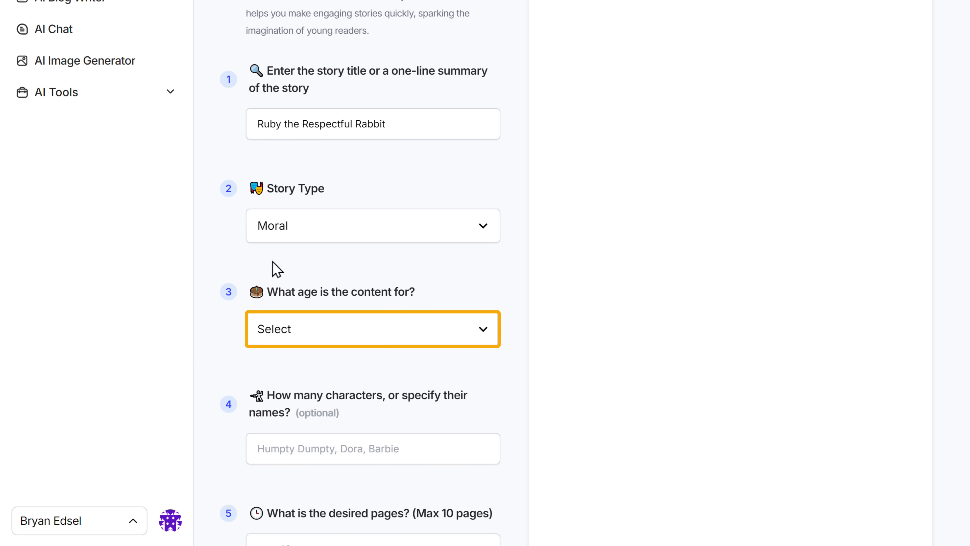
click(269, 330)
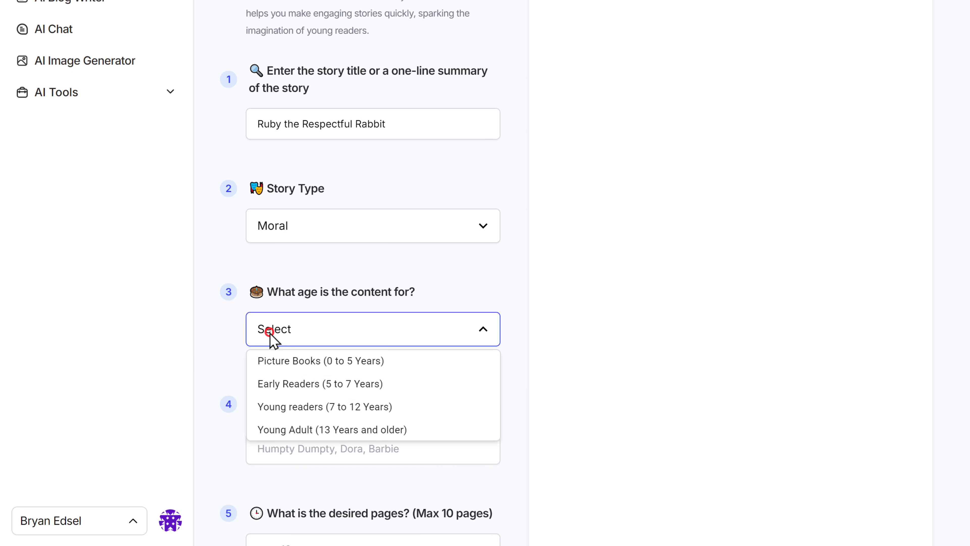
click(270, 384)
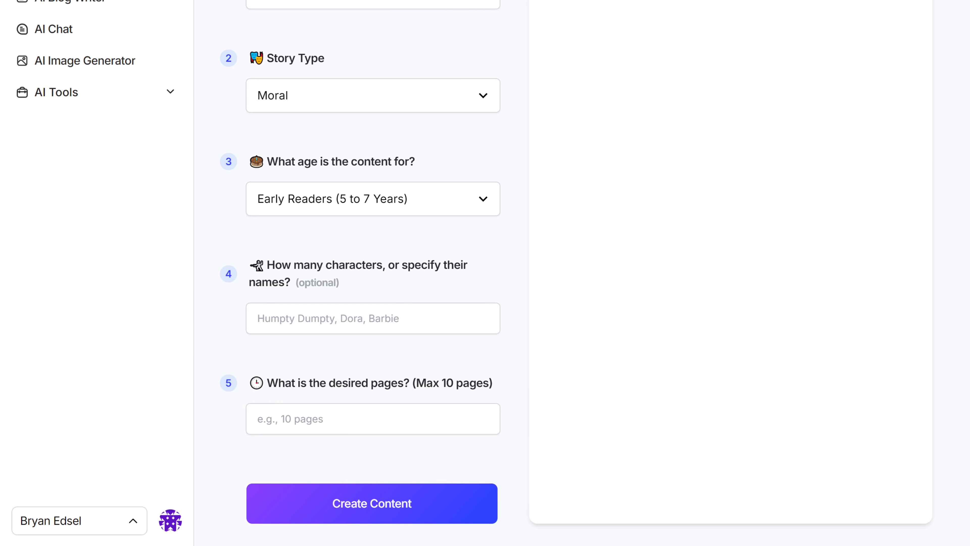
Step: Set the desired length to 10 Pages and create the story content
click(273, 411)
click(276, 420)
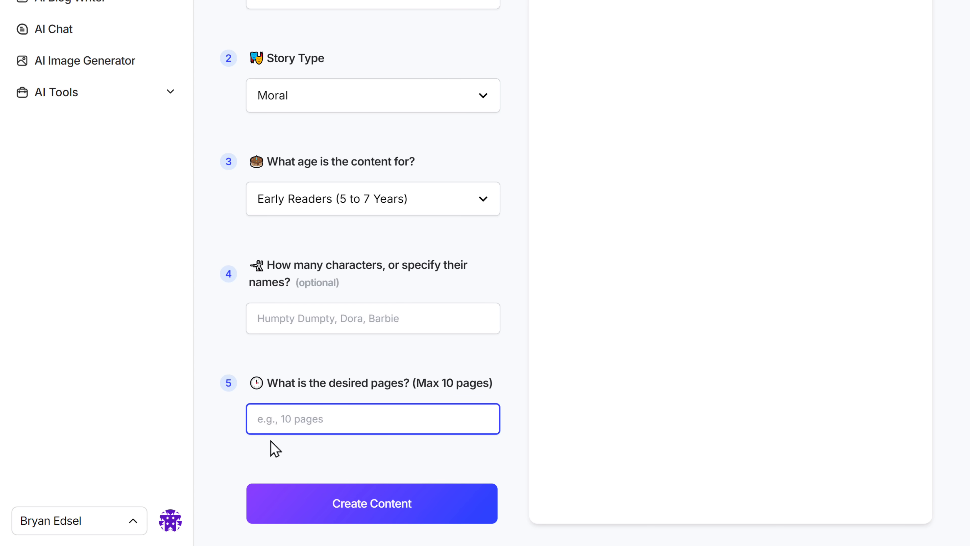
text(10 Pages)
click(275, 449)
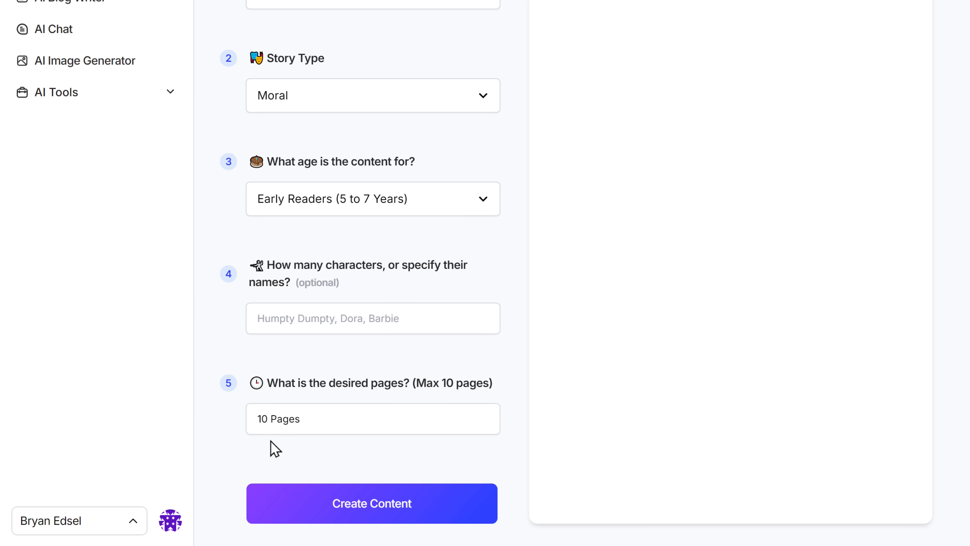
click(326, 489)
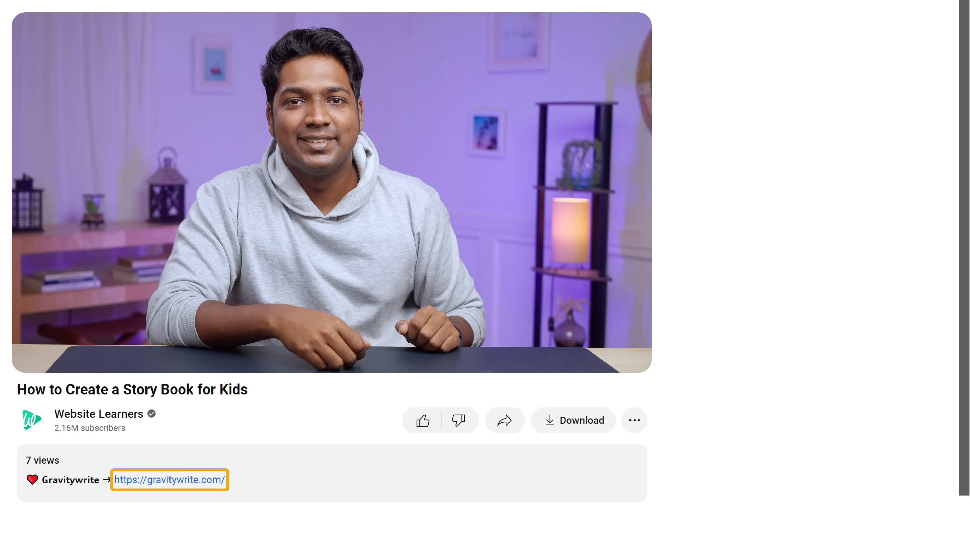
Step: Open the GravityWrite link from the video description, and copy the cover page prompt text from the generated story
click(161, 482)
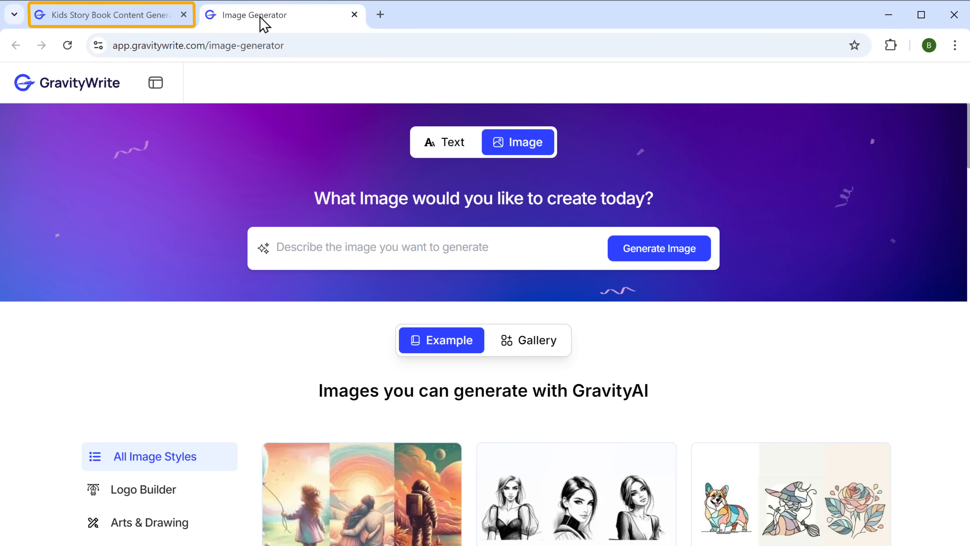
click(124, 16)
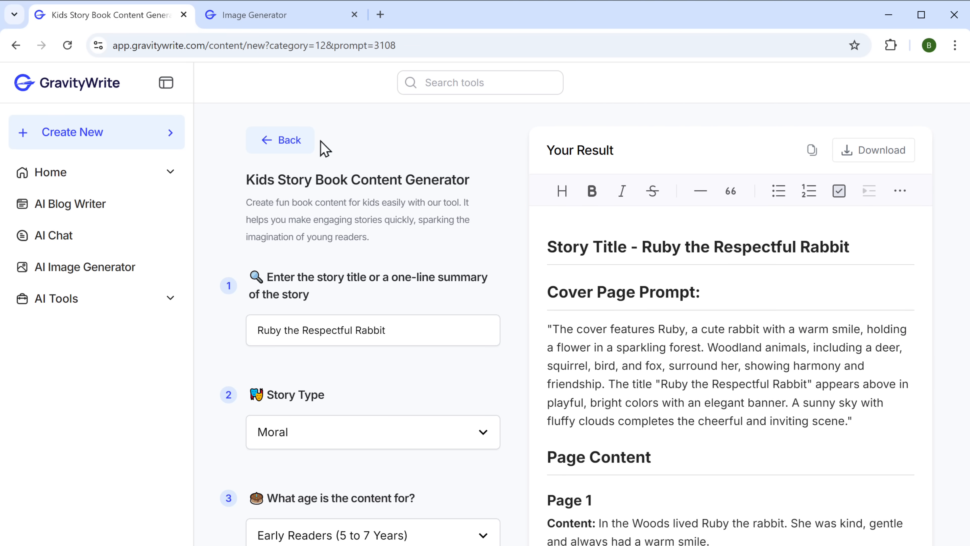
drag(553, 328, 851, 421)
right_click(850, 423)
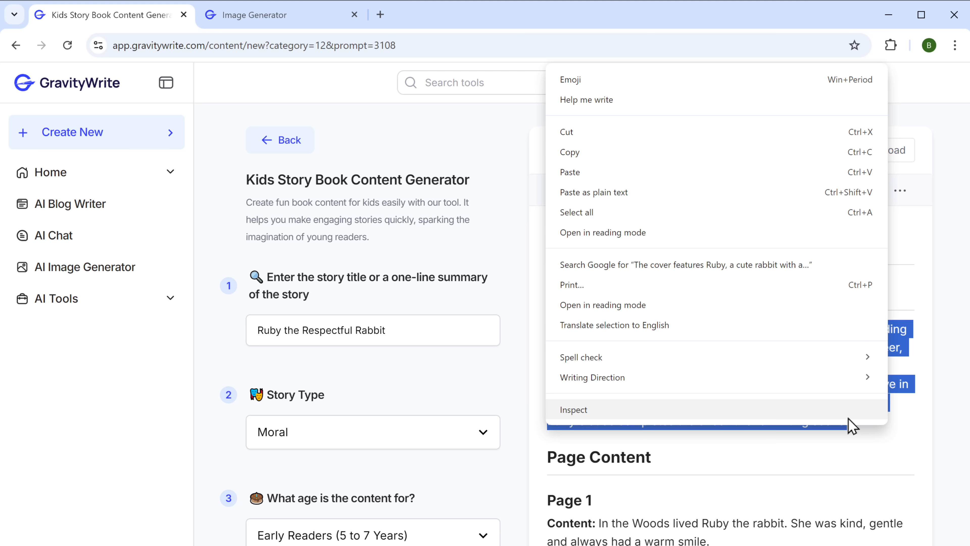
click(569, 152)
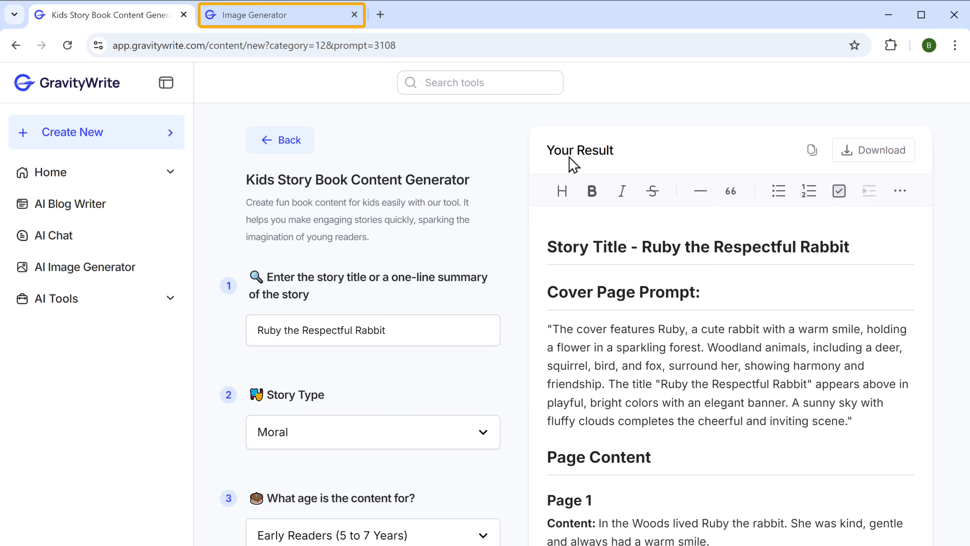
Step: Paste the copied cover page prompt as the image description in the Image Generator
click(266, 24)
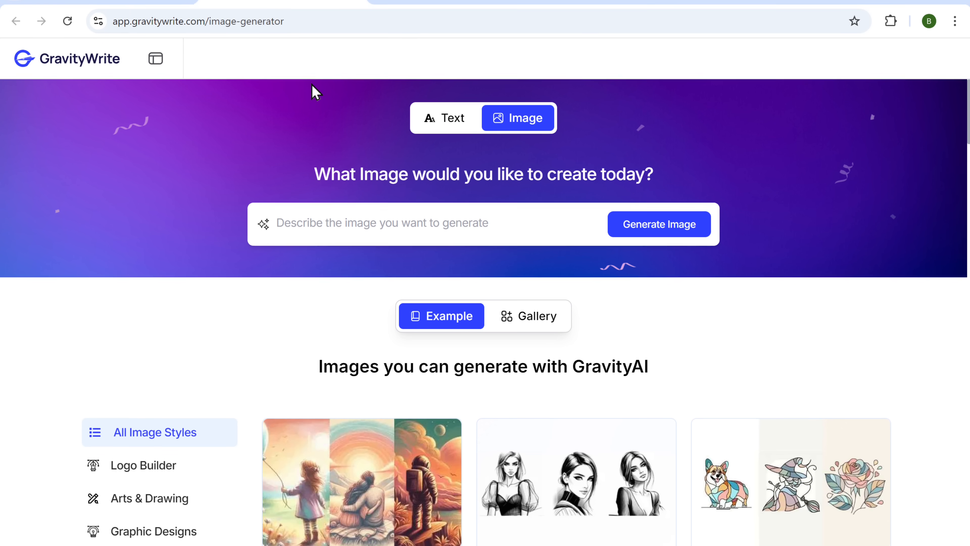
right_click(386, 225)
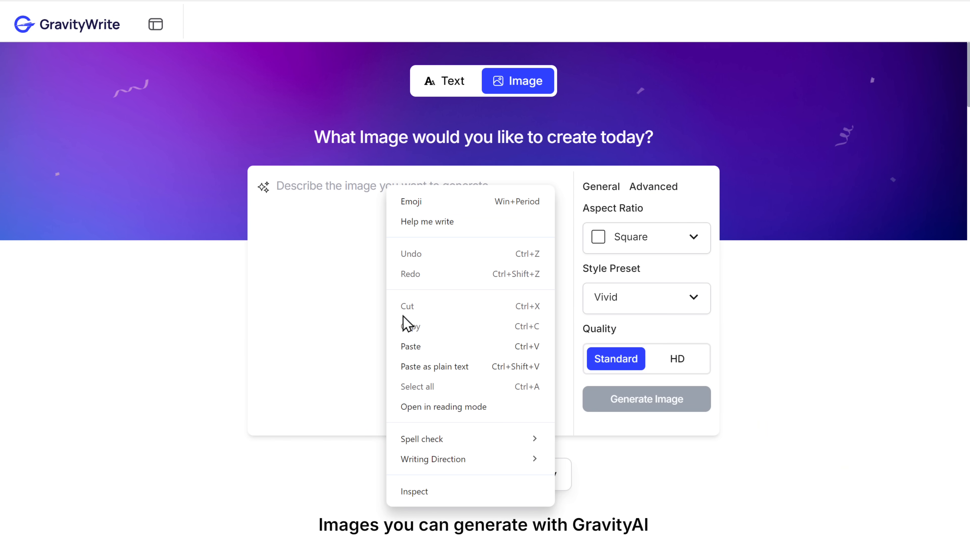
click(410, 386)
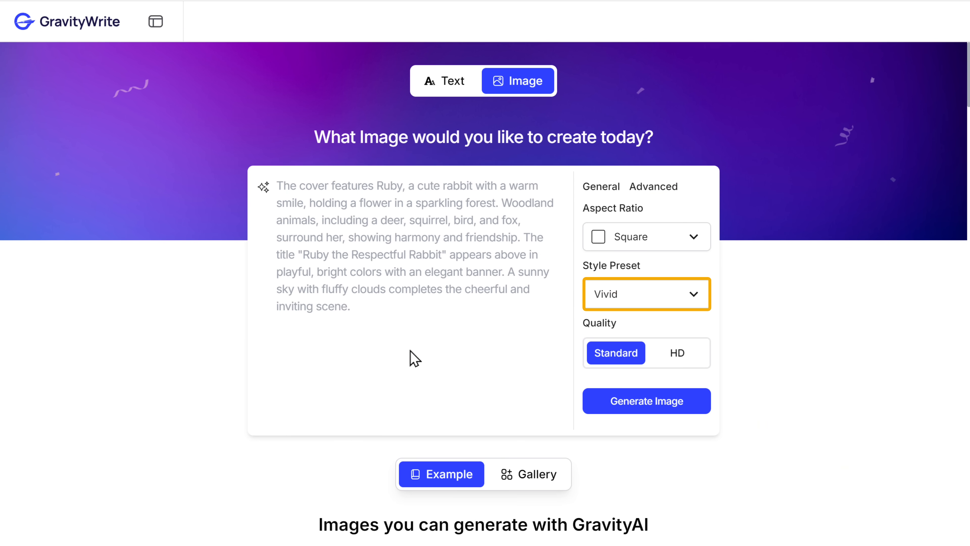
Step: Generate the cover image with the Natural style preset and HD quality, and download it
click(606, 298)
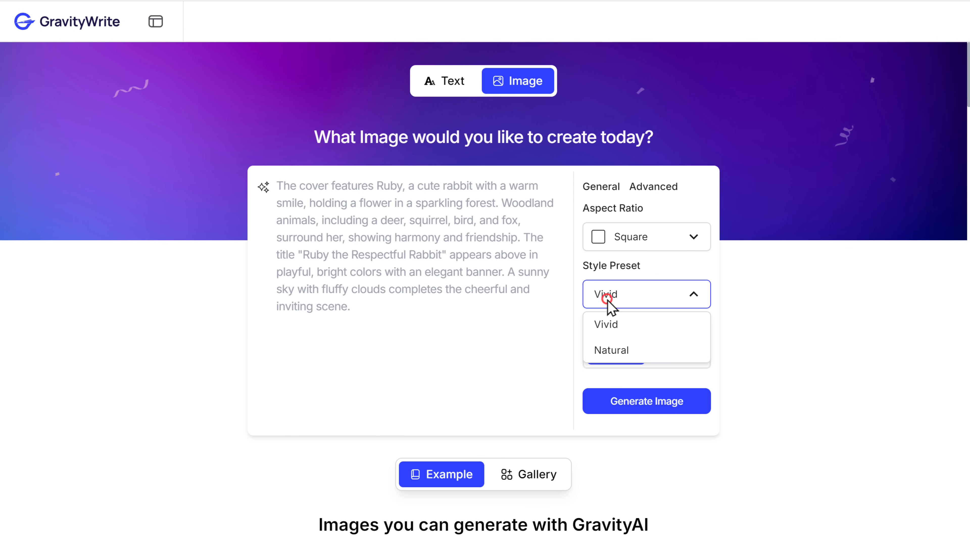
click(610, 351)
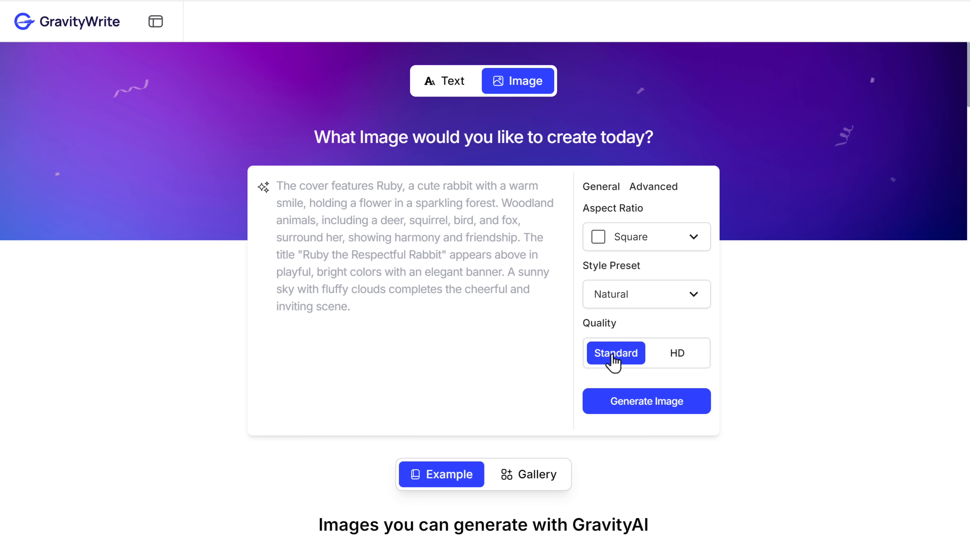
click(675, 357)
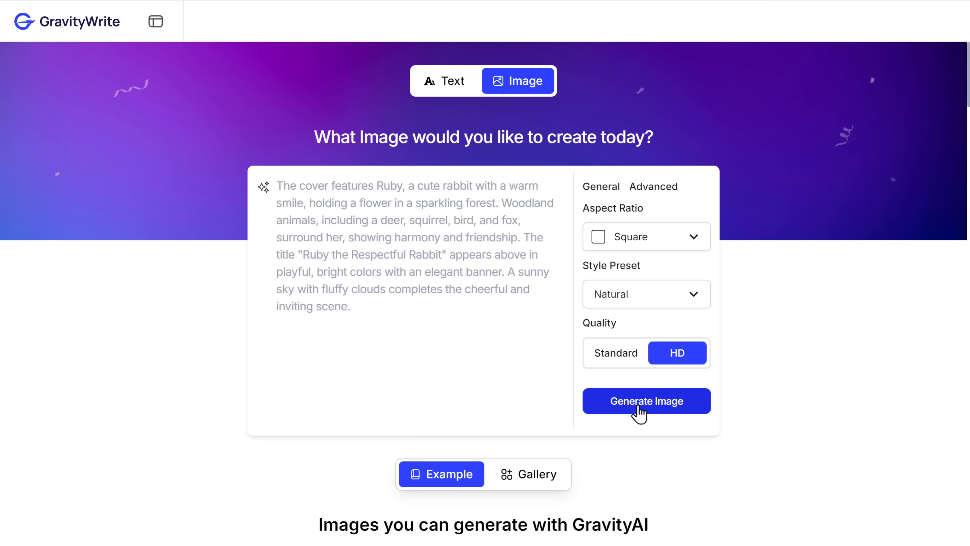
click(637, 410)
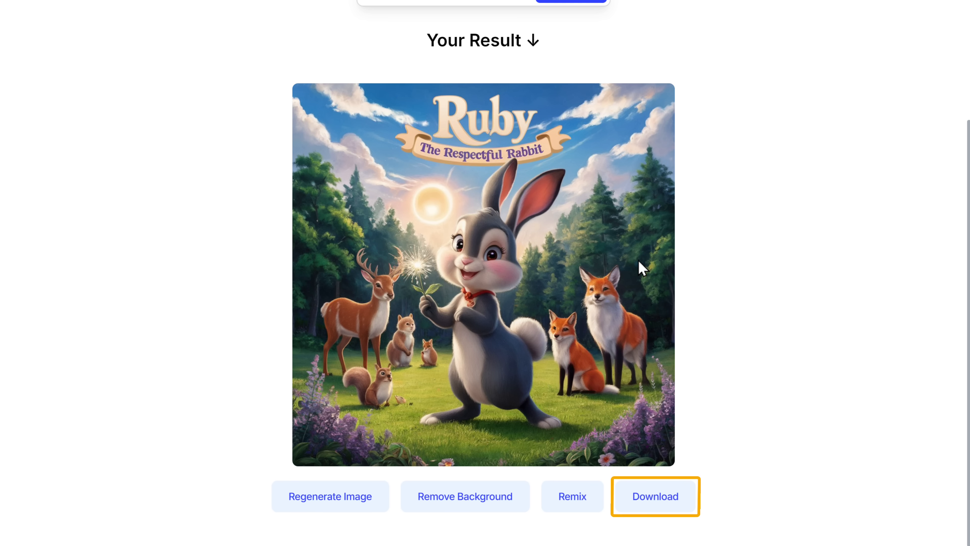
click(650, 500)
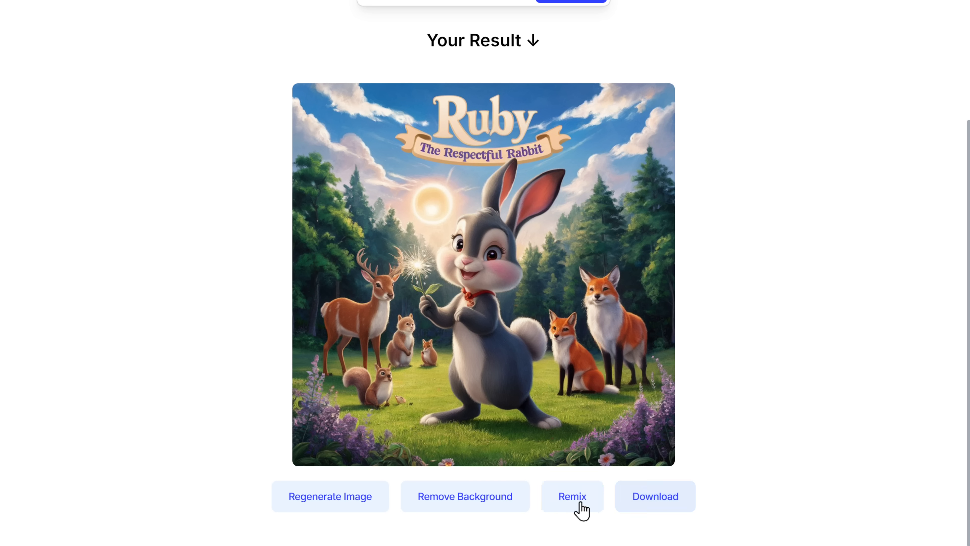
Step: Remix the cover image so it serves as a reference, and copy the Page 1 image prompt from the generated story
click(573, 497)
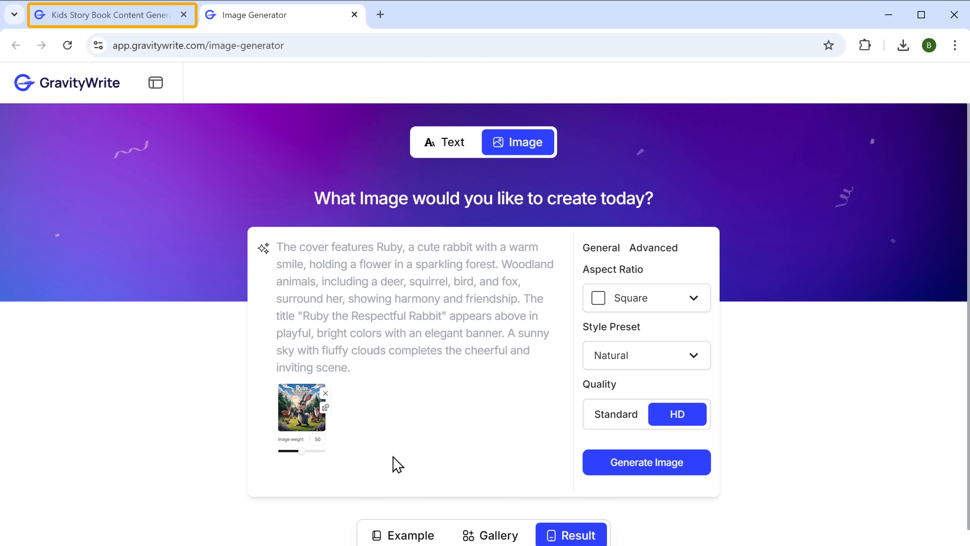
click(79, 16)
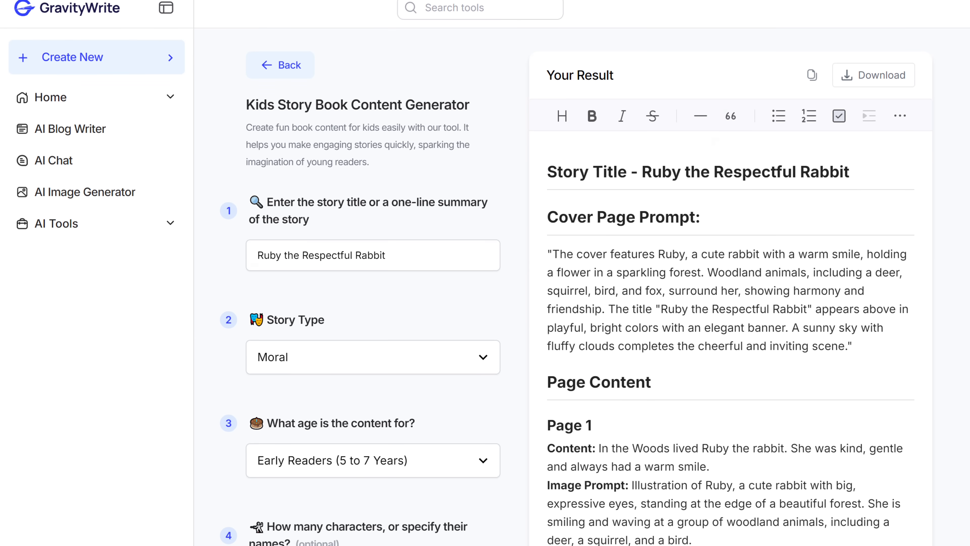
drag(632, 456, 693, 513)
right_click(699, 516)
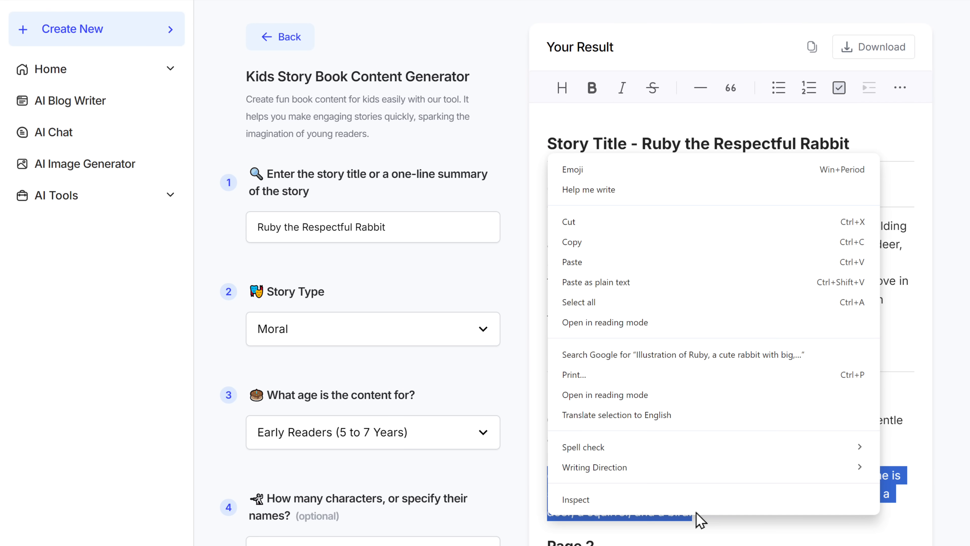
click(598, 240)
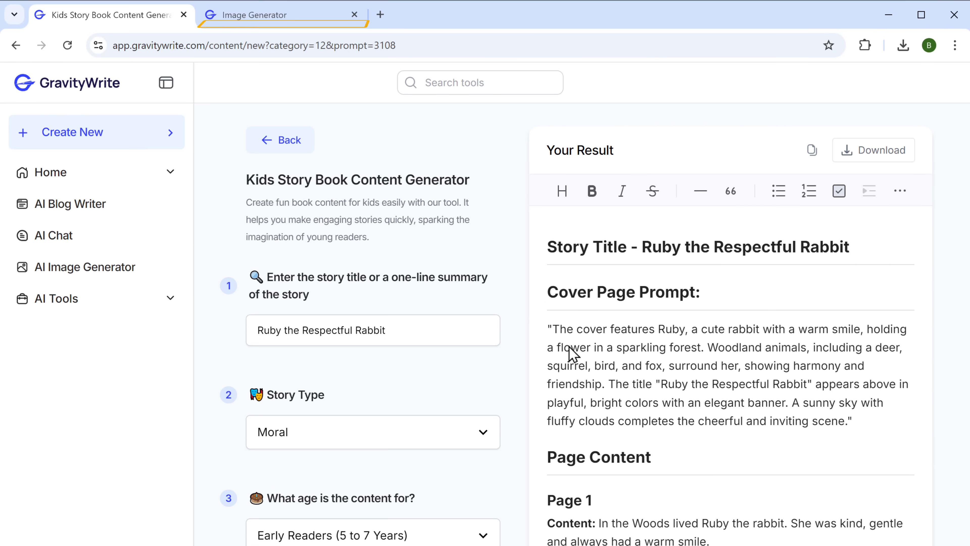
Step: Generate the Page 1 illustration with the copied prompt in place of the cover prompt, and download the image
click(267, 21)
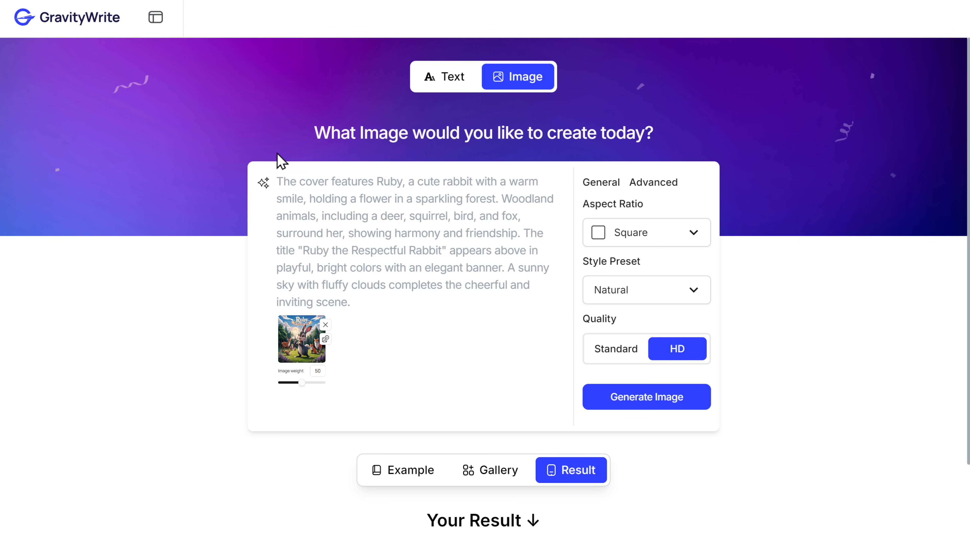
triple_click(277, 183)
right_click(278, 184)
click(304, 294)
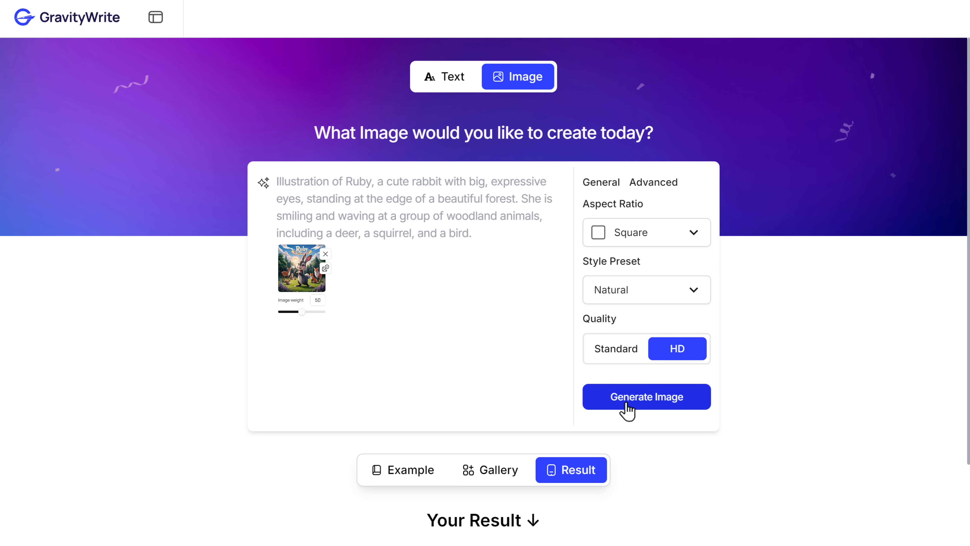
click(624, 407)
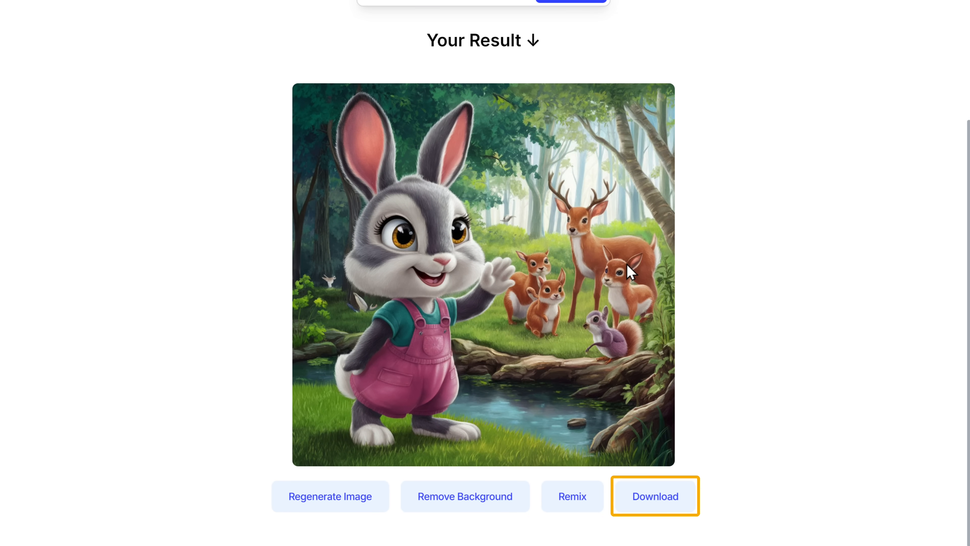
click(654, 507)
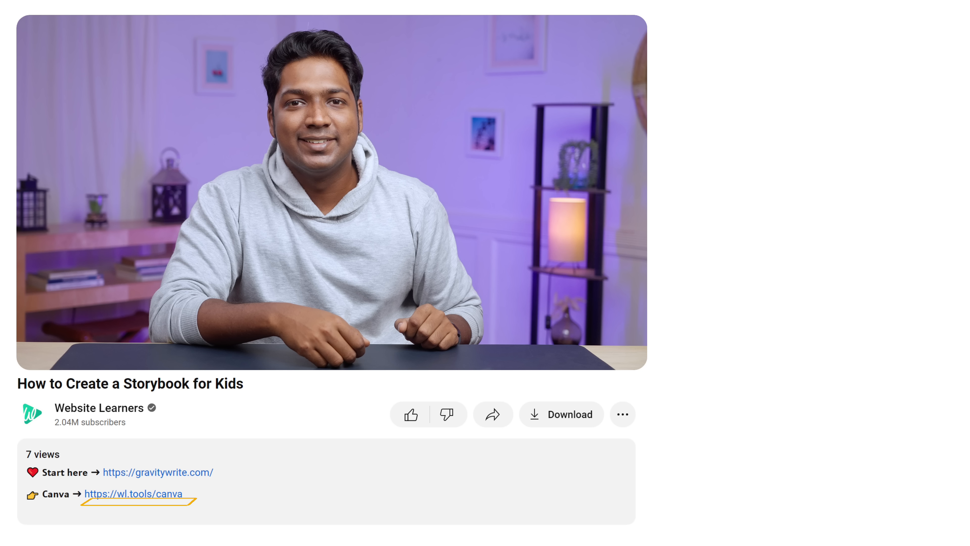
Step: Switch to Canva through the link in the video description and continue with the remembered account
click(160, 496)
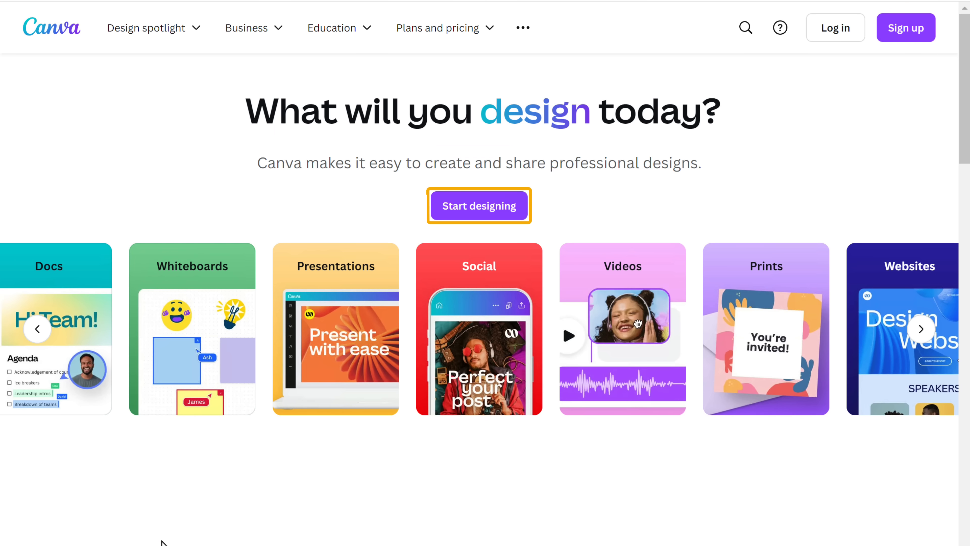
scroll(488, 177, down, 1)
click(486, 168)
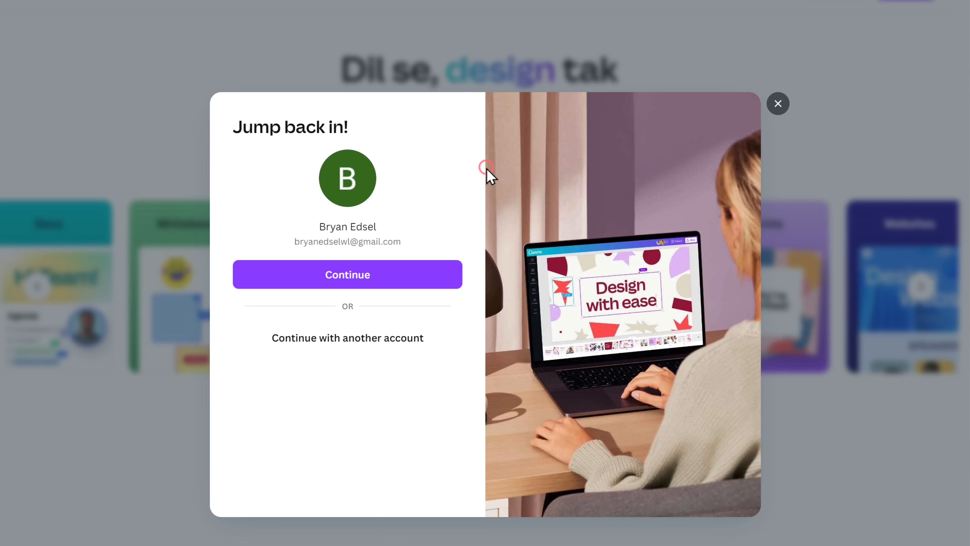
click(386, 270)
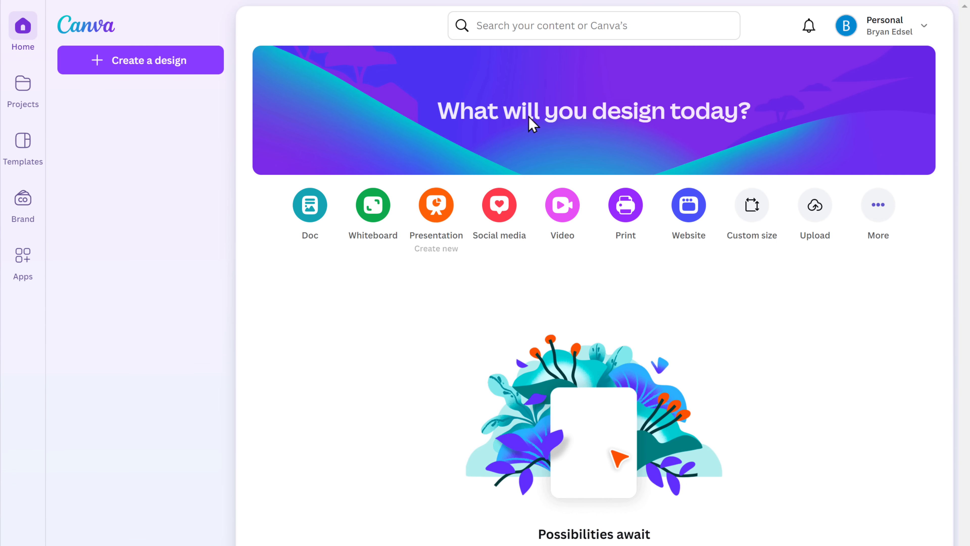
Step: Search the templates for "Story Book" and create a blank design of the Story Book type
click(627, 26)
text(Story Book)
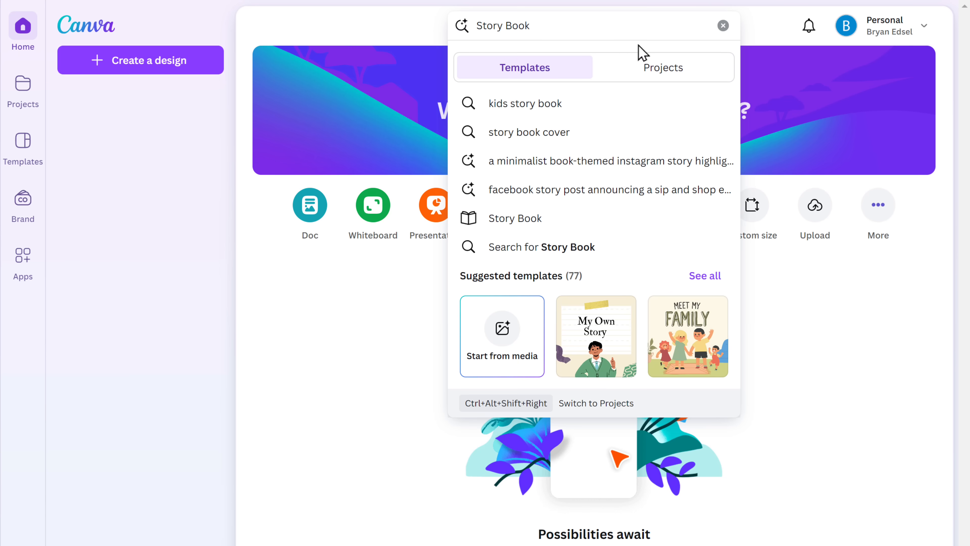
click(512, 219)
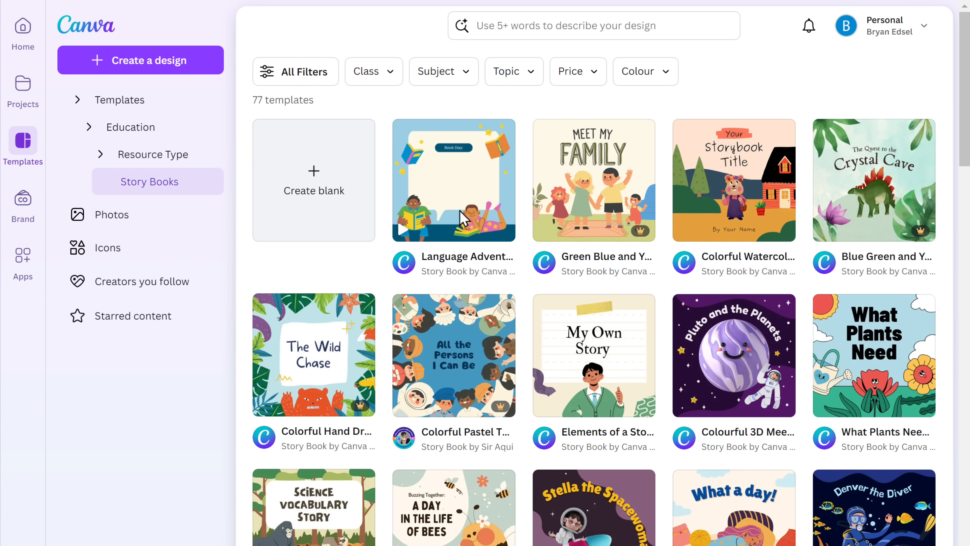
click(313, 171)
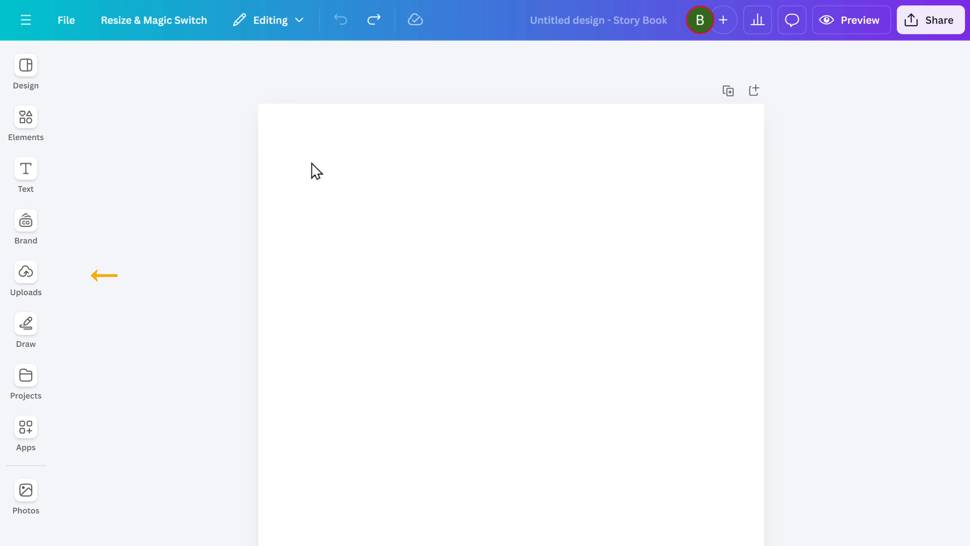
Step: Upload all twelve generated story images, GW-Generated-Image 1 to 12, to the design's media library
click(27, 298)
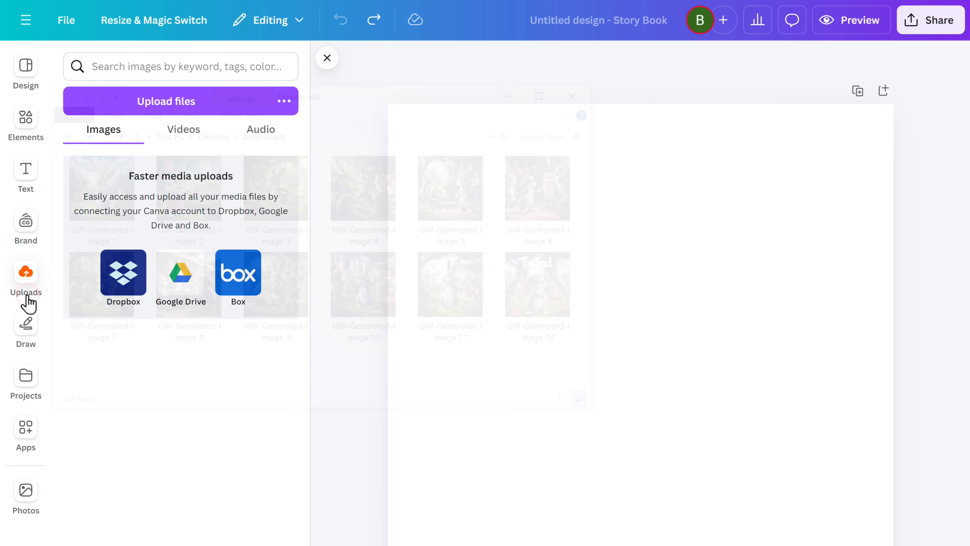
click(101, 229)
shift+click(538, 328)
drag(527, 336, 465, 339)
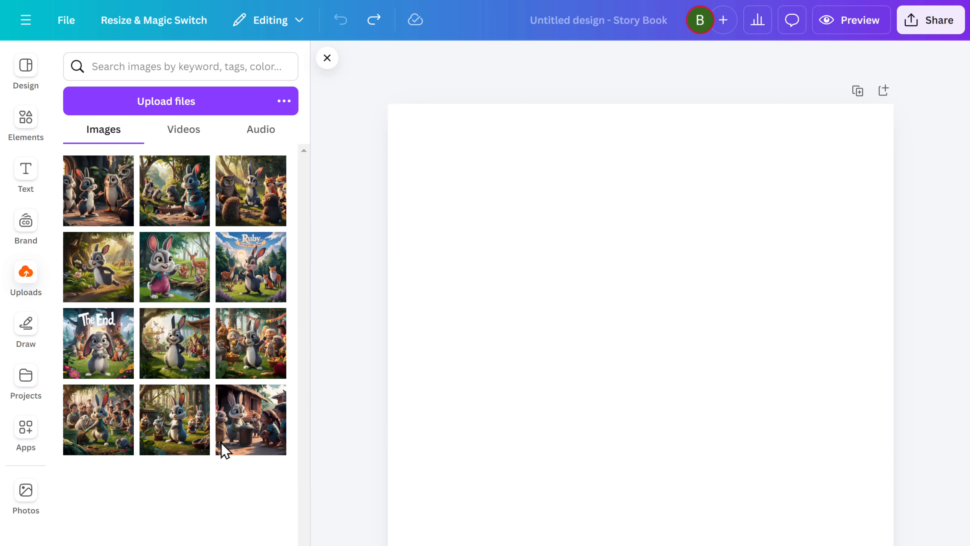
drag(221, 450, 224, 450)
Step: Place the "Ruby The Respectful Rabbit" cover image on the first page and set it as the page background
drag(242, 281, 608, 316)
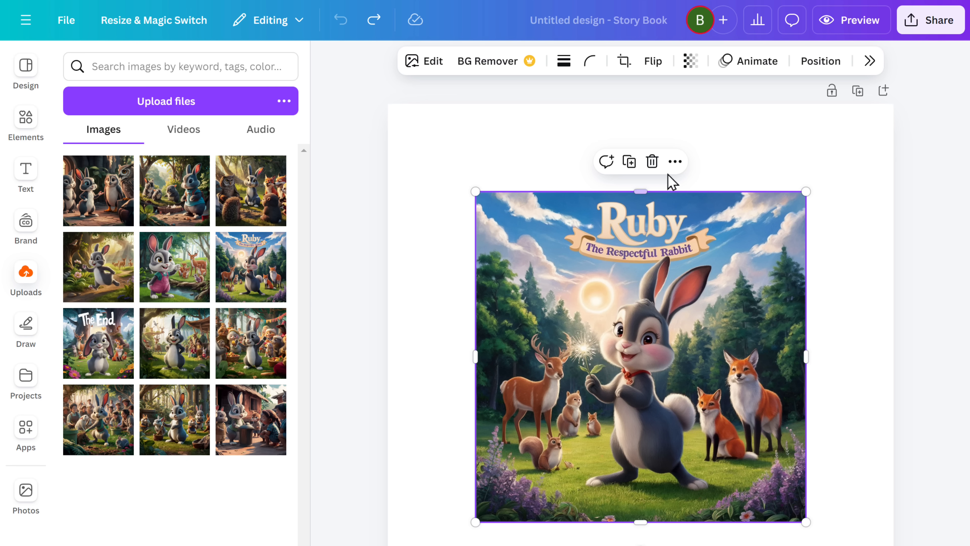
click(674, 162)
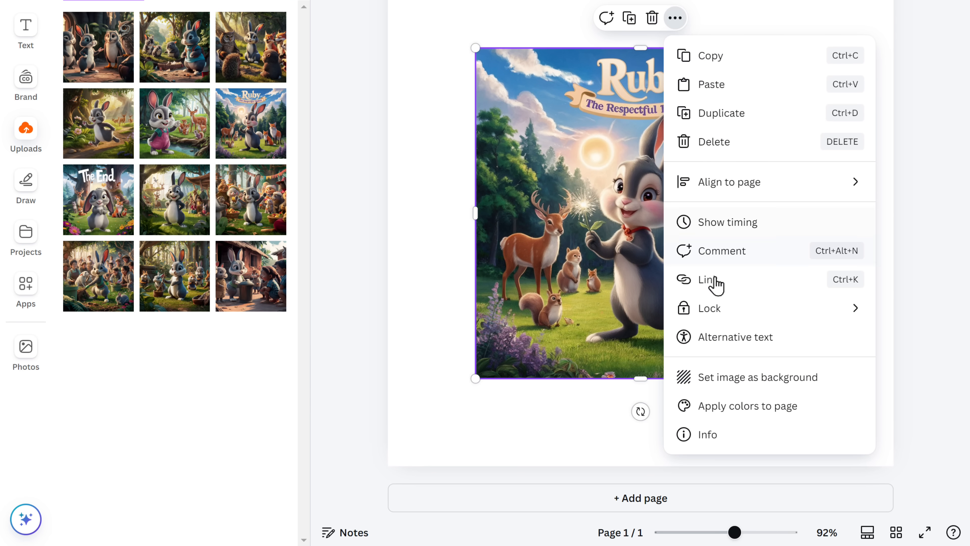
click(728, 377)
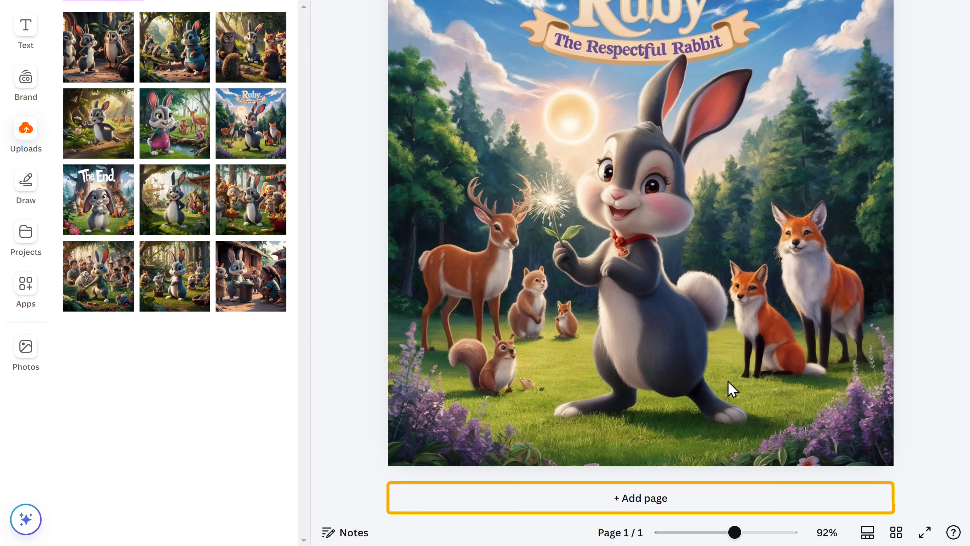
Step: Add a second page and give it a pale cream custom background color
click(633, 501)
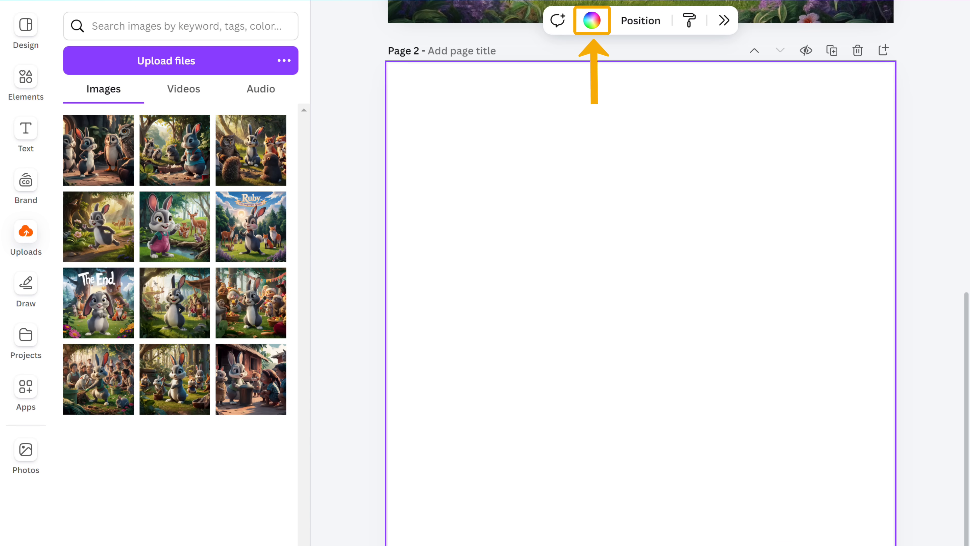
click(592, 20)
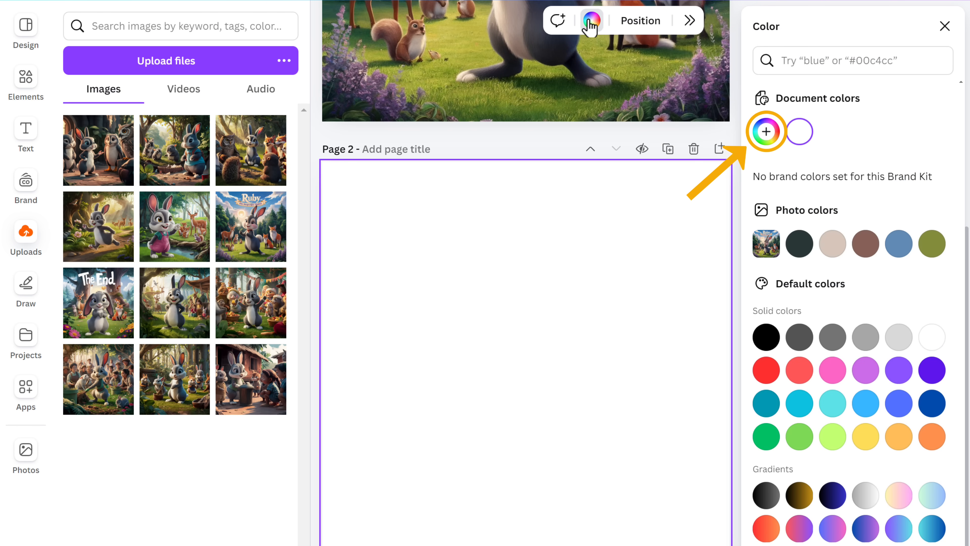
click(765, 131)
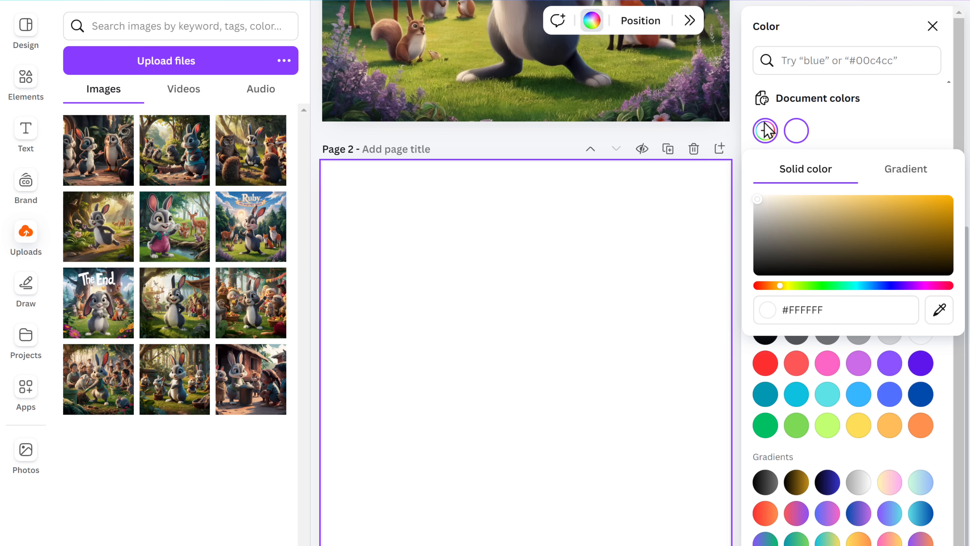
click(758, 200)
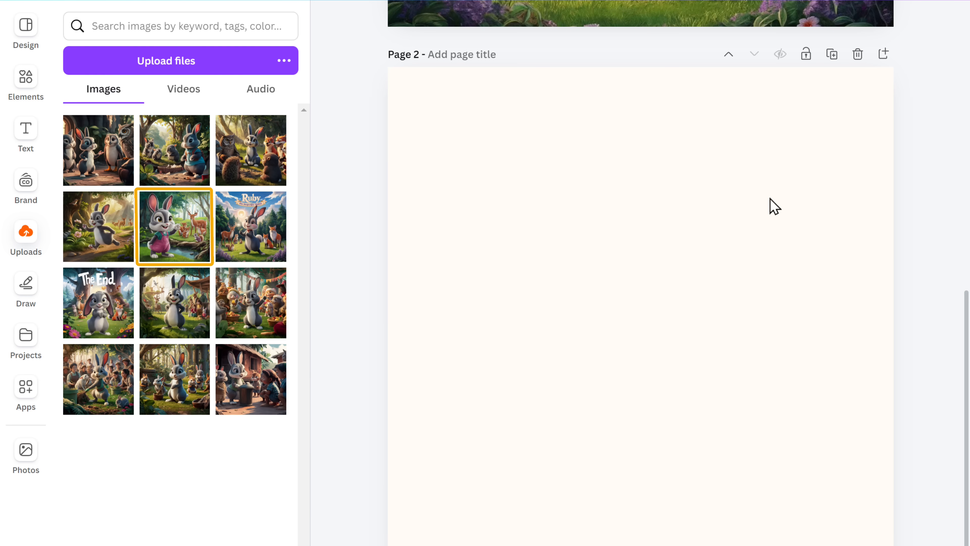
Step: Insert the illustration of the rabbit in pink overalls on page 2, add a cloud-shaped frame, and place the illustration inside it
click(166, 221)
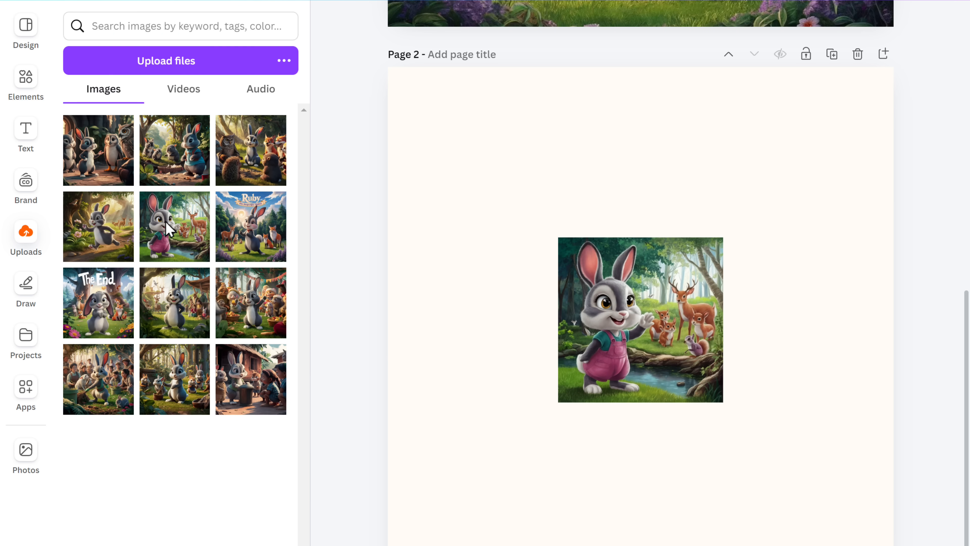
click(23, 102)
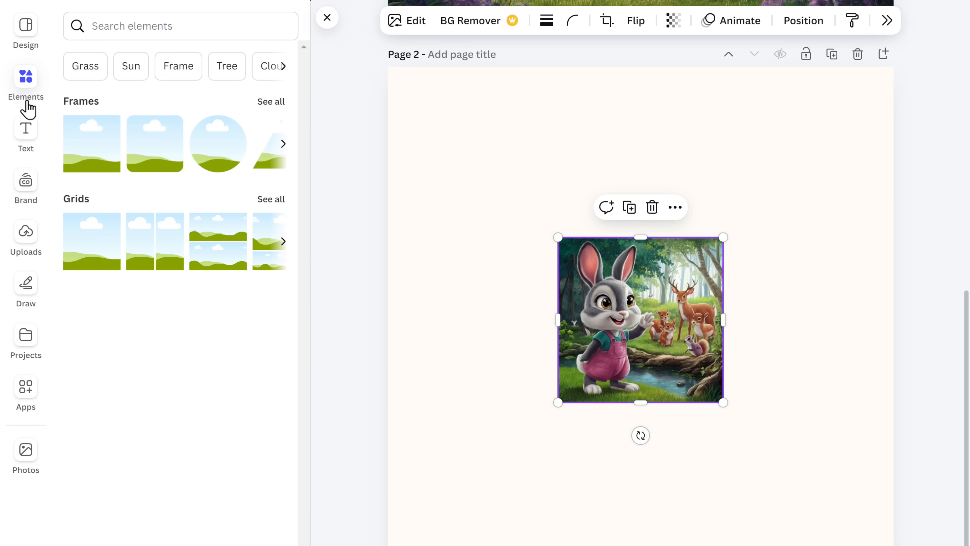
click(266, 108)
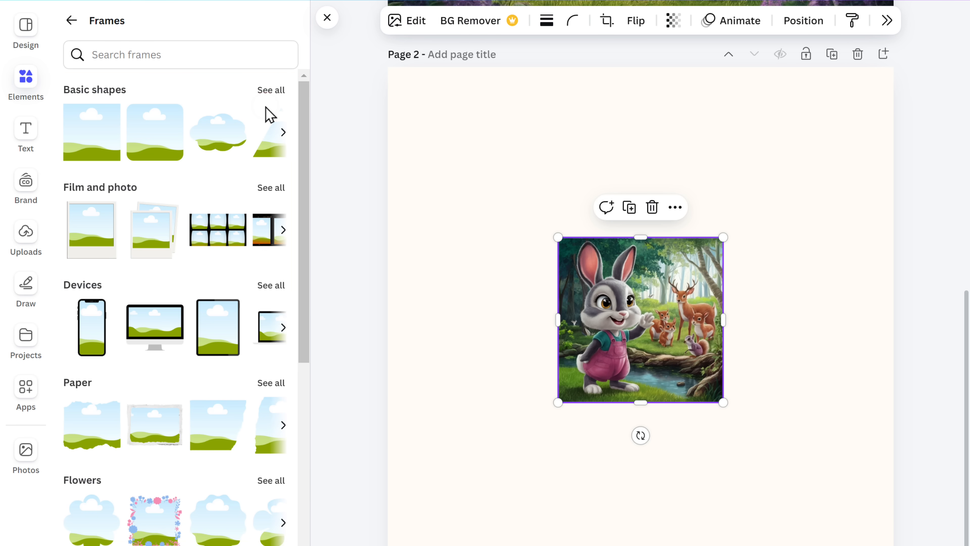
click(220, 128)
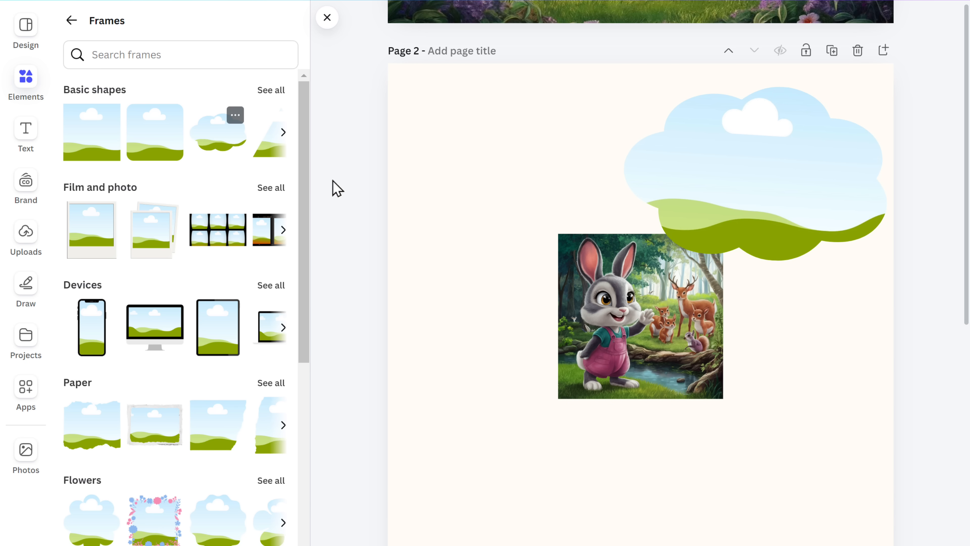
click(641, 297)
drag(641, 296, 772, 217)
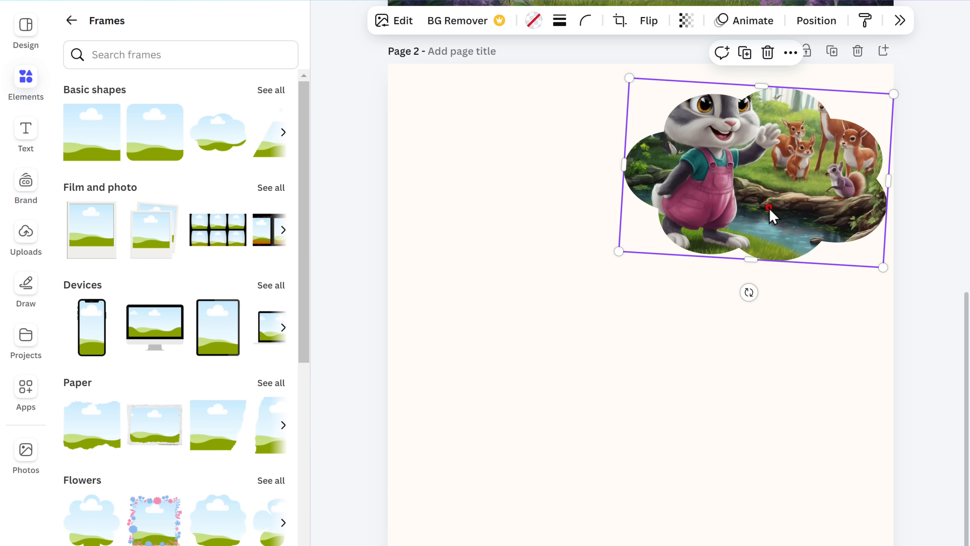
Step: Shift the illustration down within the cloud frame to show the rabbit's face and the deer, then enlarge the frame and center it across page 2
double_click(769, 209)
drag(643, 186, 635, 244)
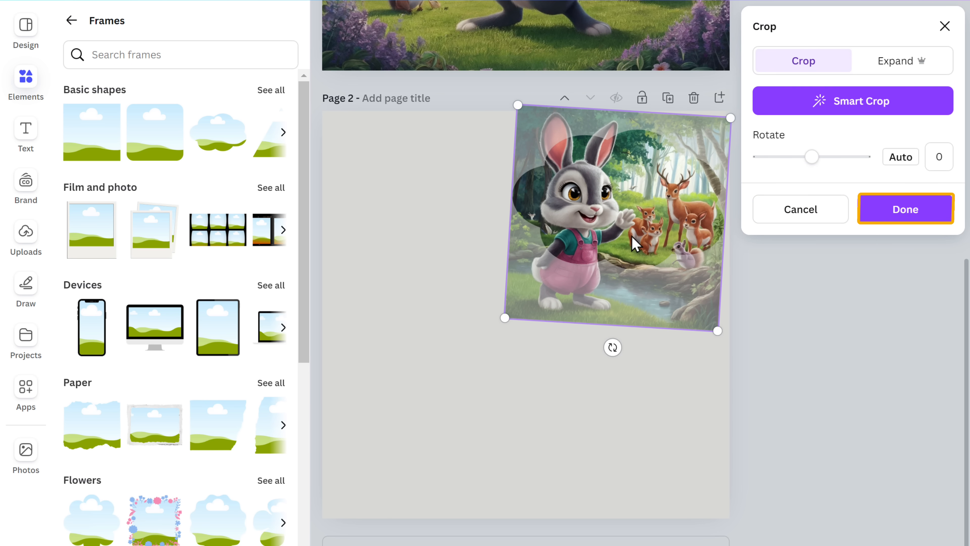
click(905, 213)
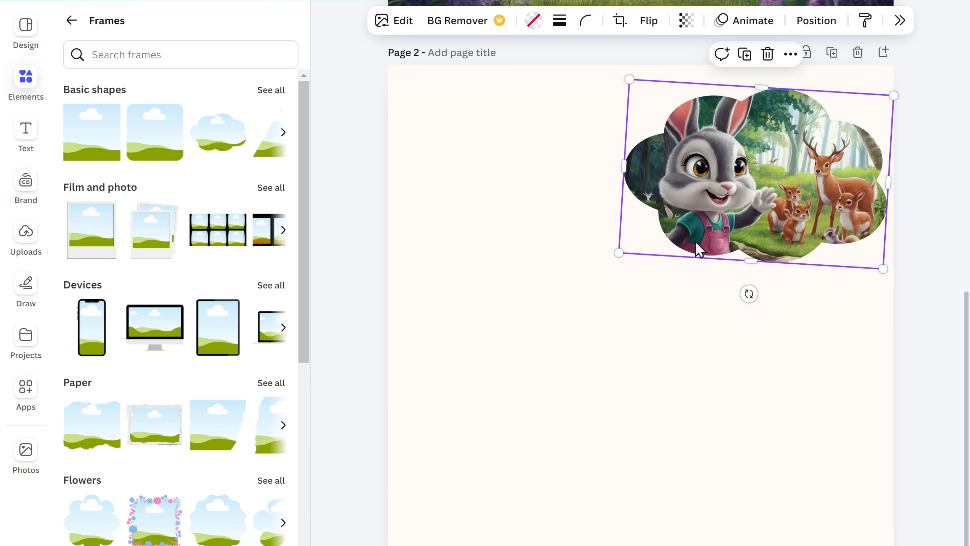
drag(617, 253, 475, 335)
drag(693, 221, 692, 224)
drag(693, 223, 657, 267)
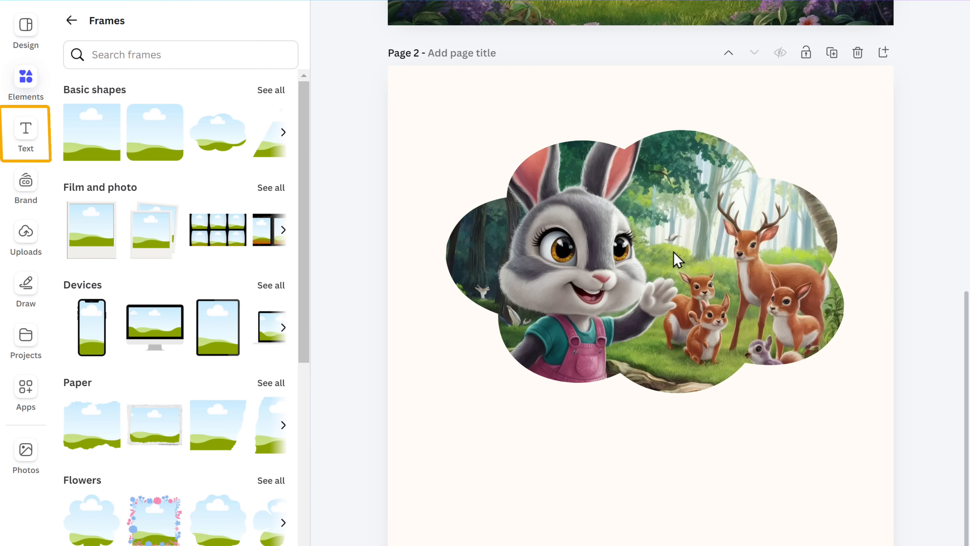
Step: Add a text box below the illustration and fill it with the Page 1 content copied from the story in GravityWrite
click(26, 133)
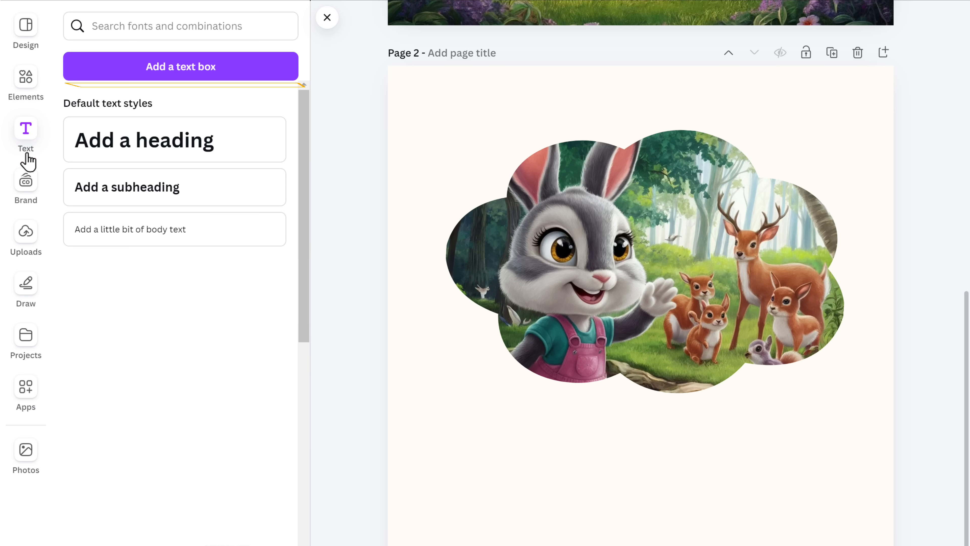
click(186, 79)
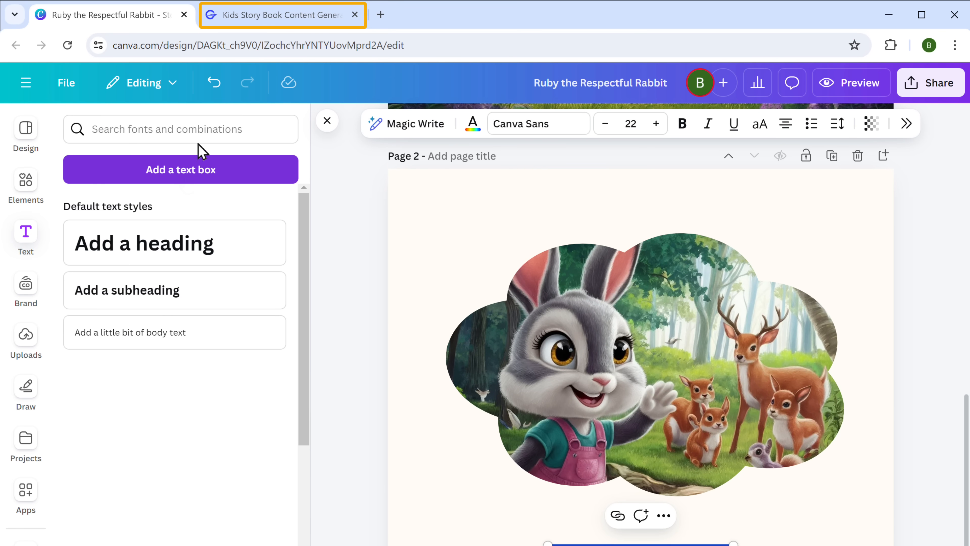
click(252, 17)
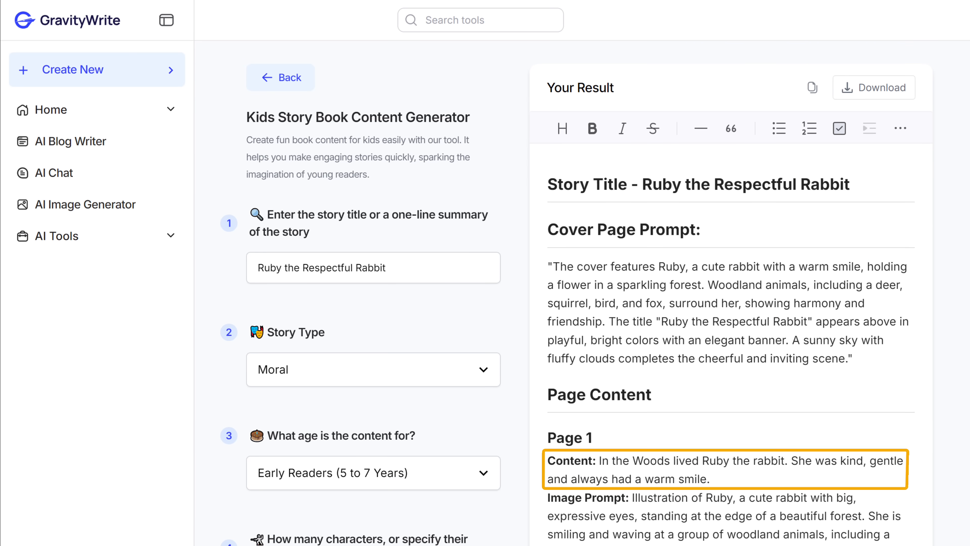
drag(599, 460, 708, 479)
key(ctrl+c)
right_click(708, 480)
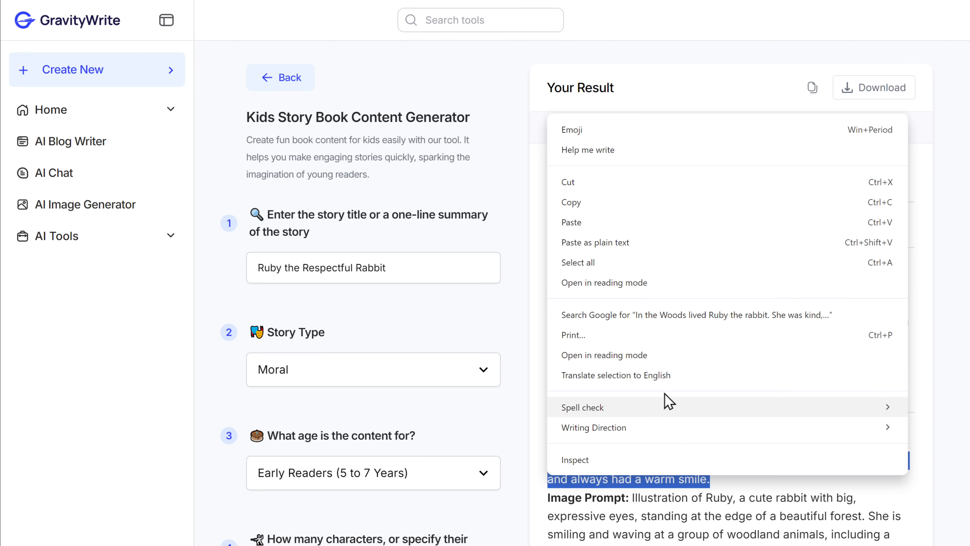
click(573, 204)
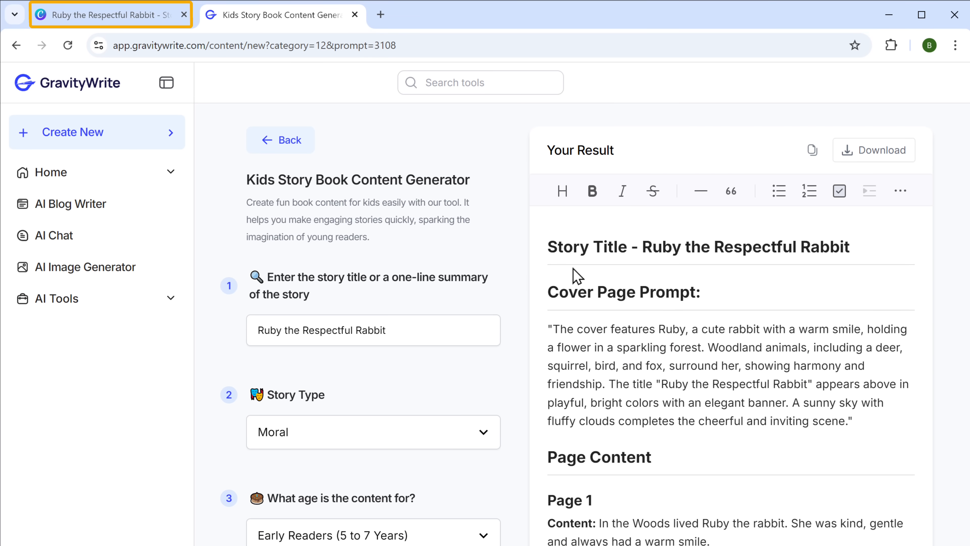
click(107, 20)
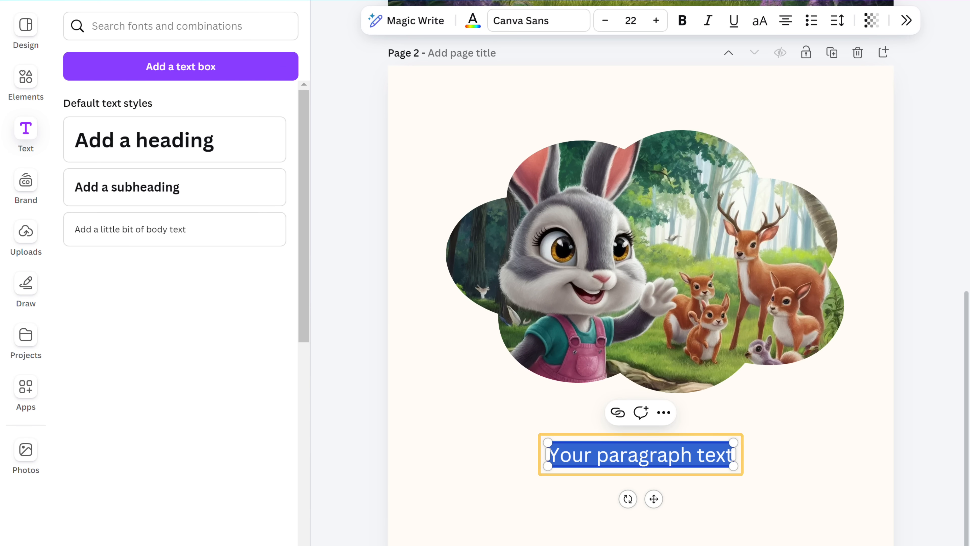
right_click(557, 453)
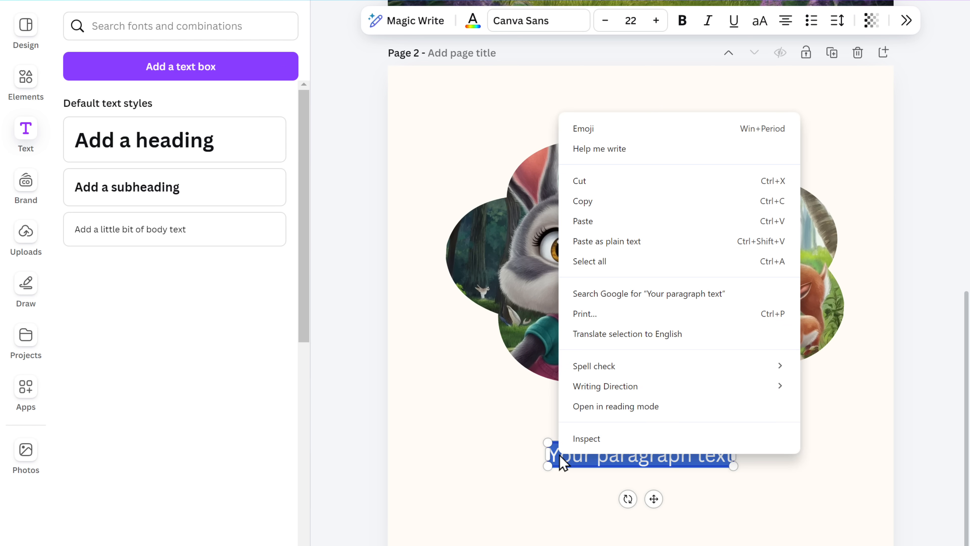
click(582, 224)
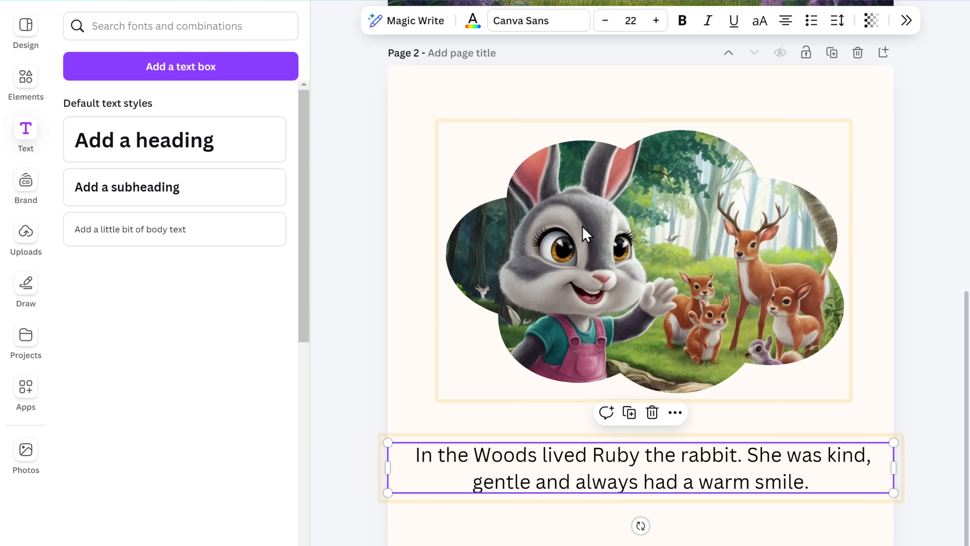
Step: Narrow the story text box to wrap onto three lines, position it below the illustration, and set its font to Comic Sans
drag(389, 467, 596, 464)
drag(720, 485, 612, 457)
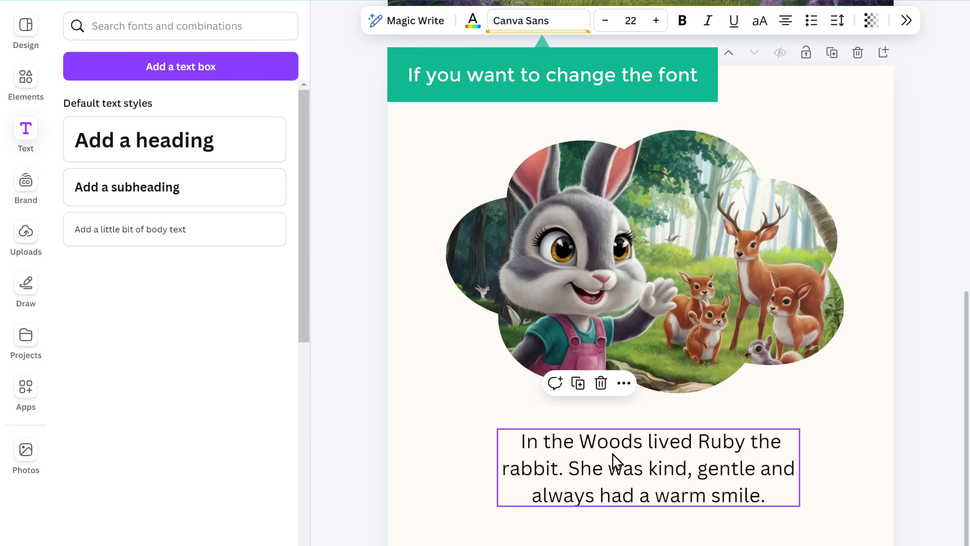
click(507, 34)
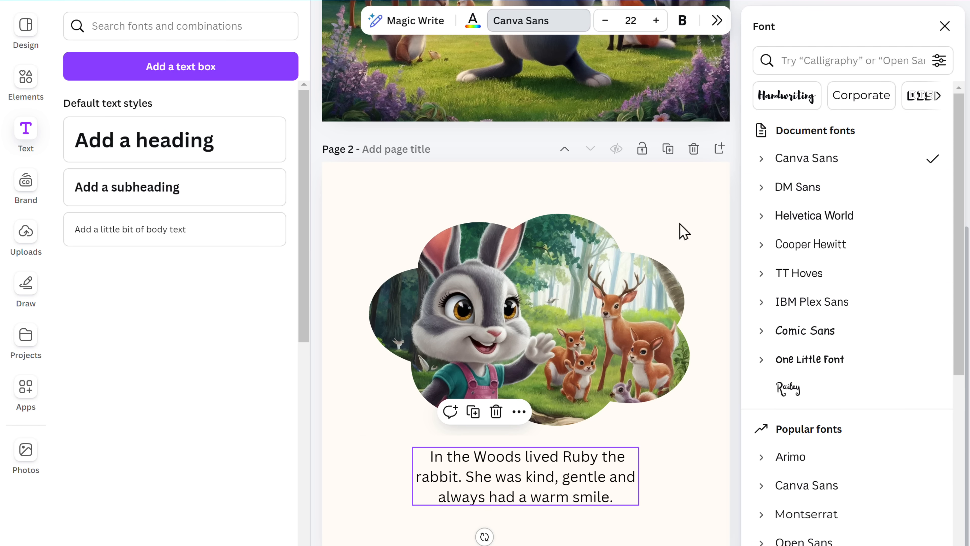
click(791, 339)
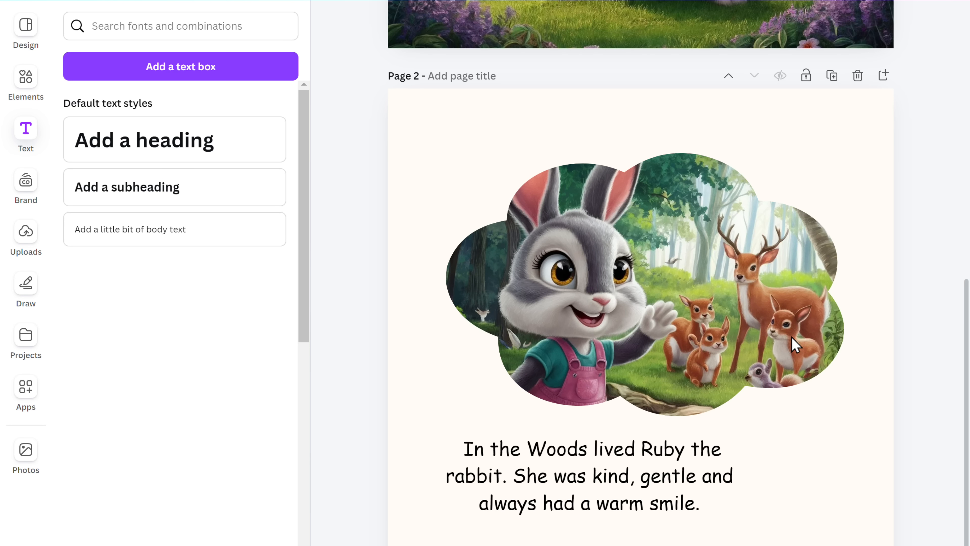
Step: Search the elements for "forest" and list all of the matching graphics
click(24, 100)
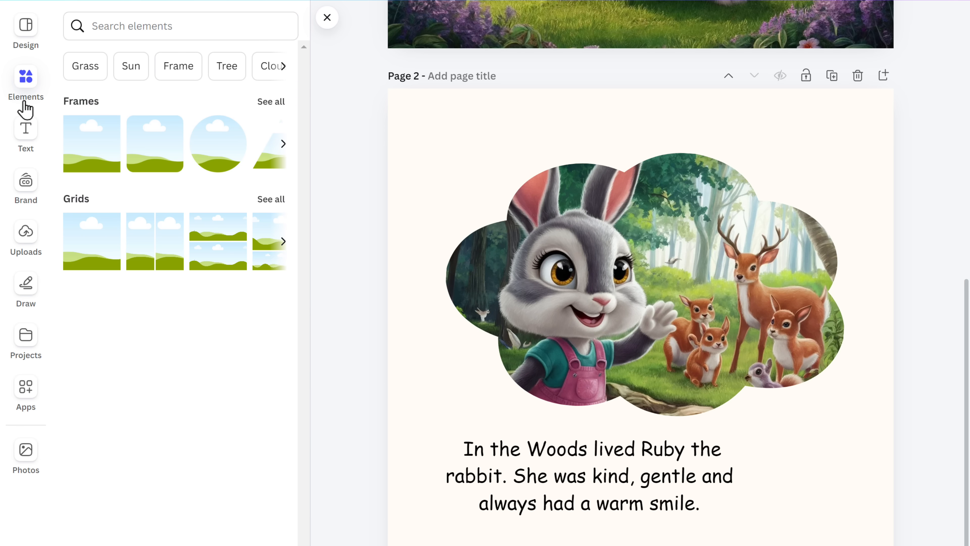
click(94, 27)
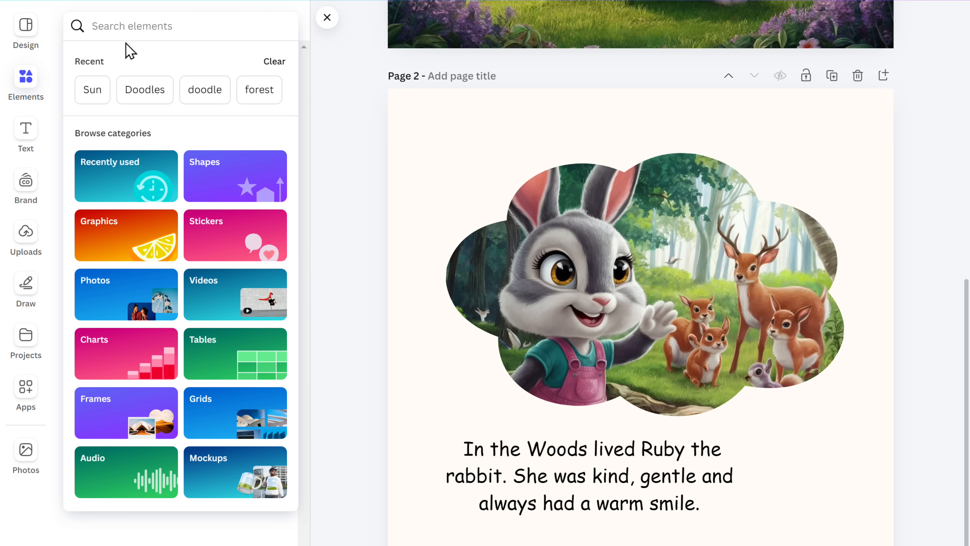
text(Forest)
click(112, 88)
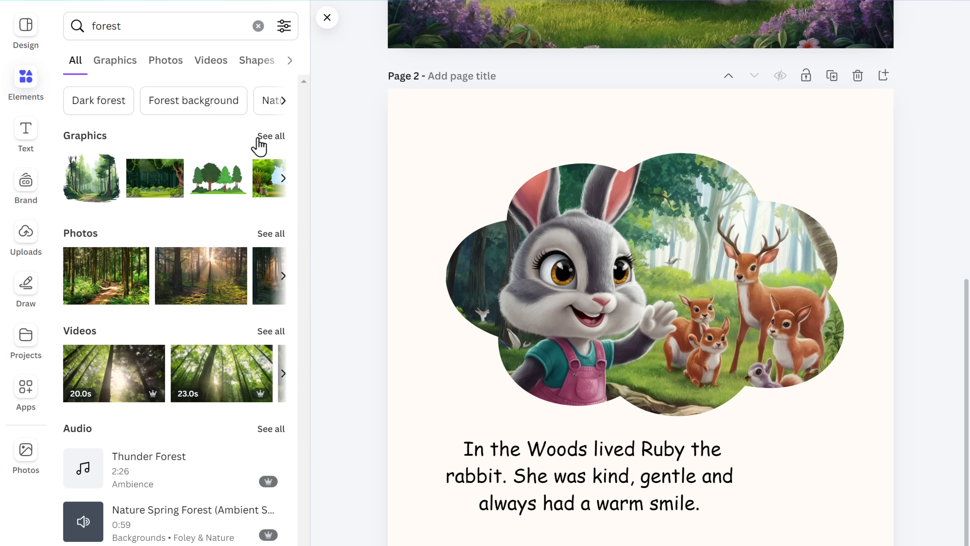
click(269, 137)
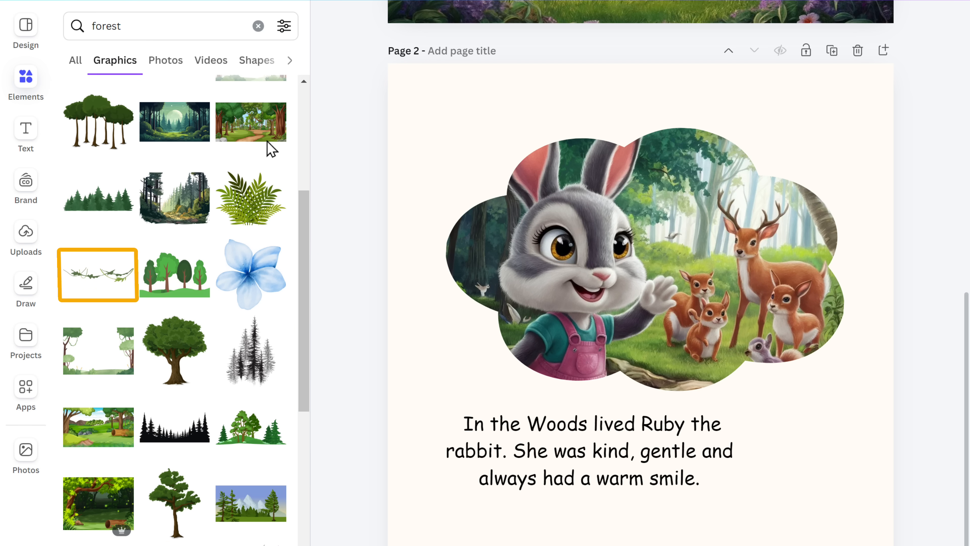
Step: Place the hanging vine graphic along the top edge of page 2 and enlarge it to span the page width
click(88, 263)
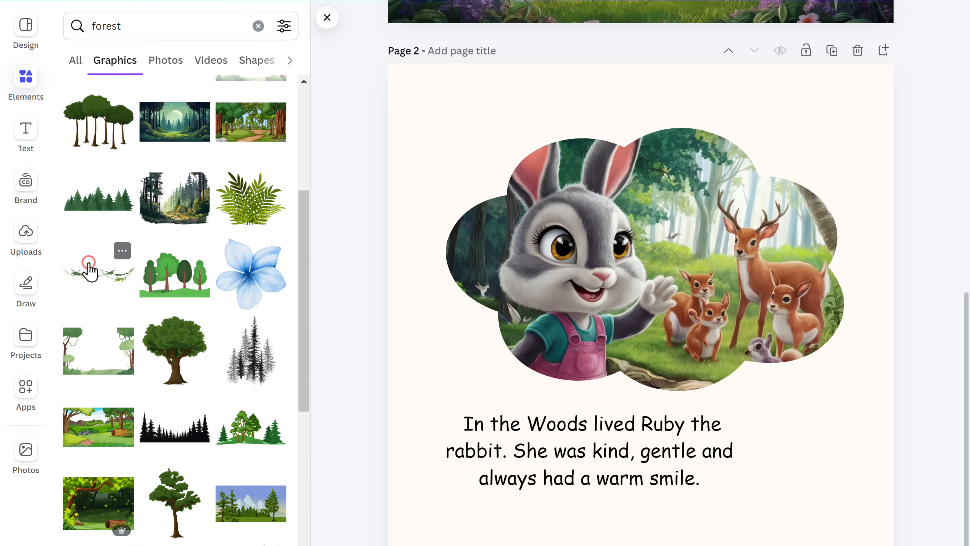
drag(92, 261, 254, 179)
drag(430, 109, 431, 110)
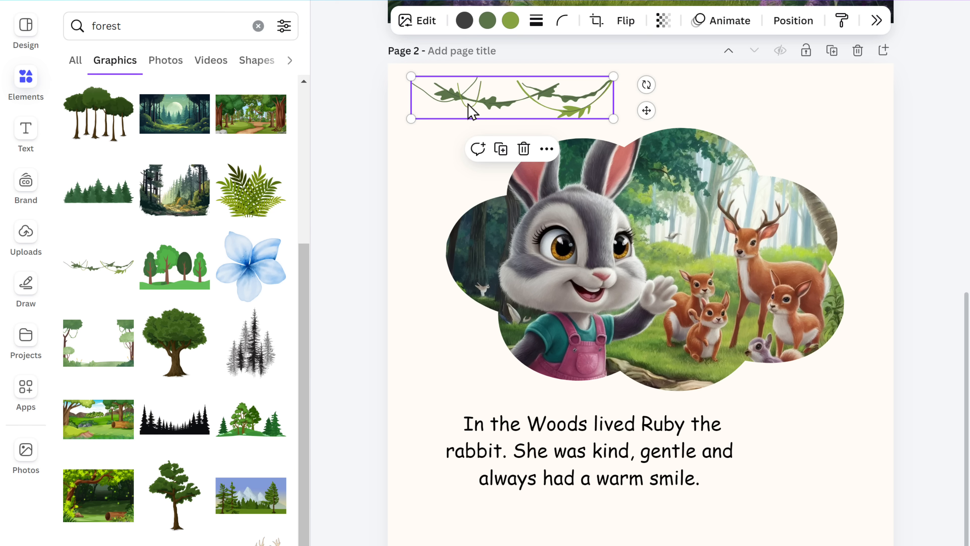
drag(613, 118, 842, 176)
drag(657, 125, 724, 121)
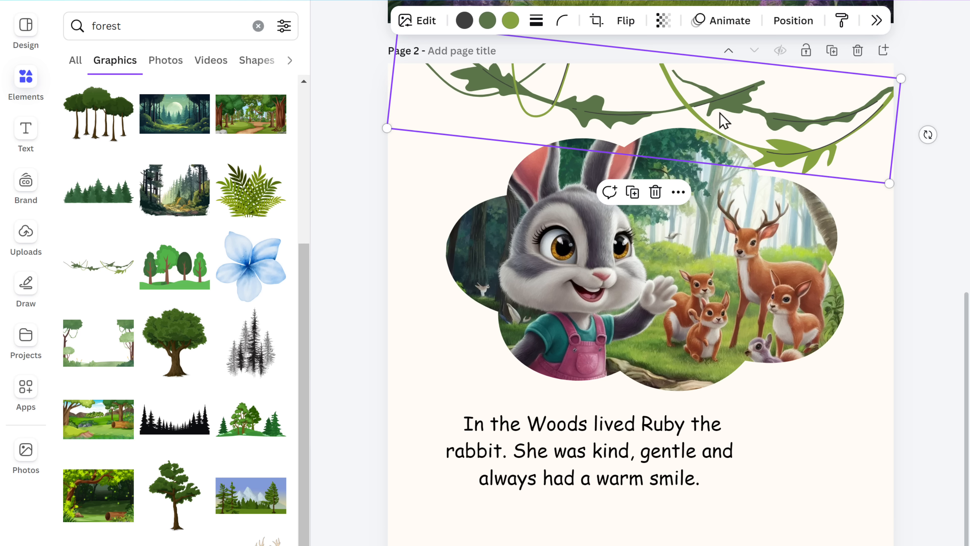
Step: Lower the opacity of the hanging vine graphic across the top of page 2 to give it a faded look
click(664, 21)
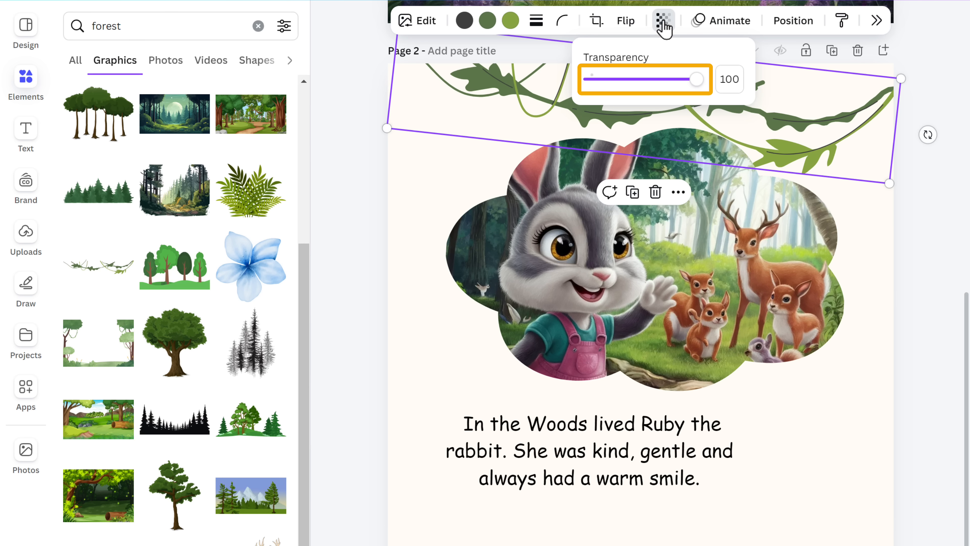
drag(696, 79, 628, 78)
key(Escape)
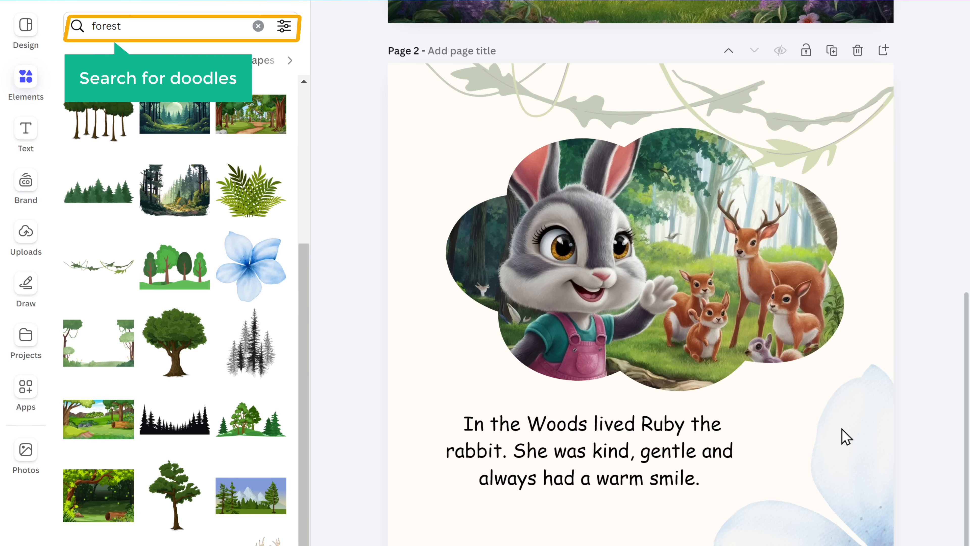
Step: Search the elements for "doodles" and list all of the matching graphics
click(256, 25)
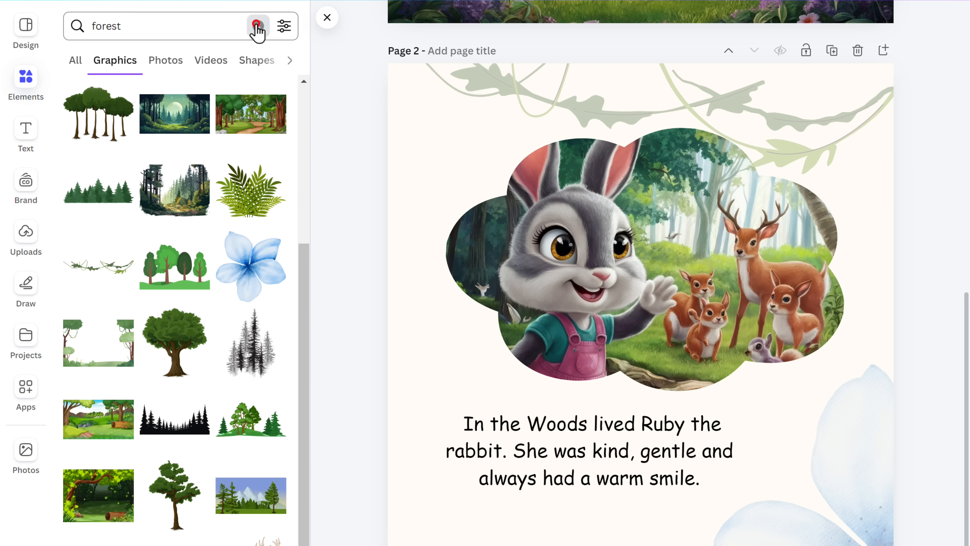
text(Doodle)
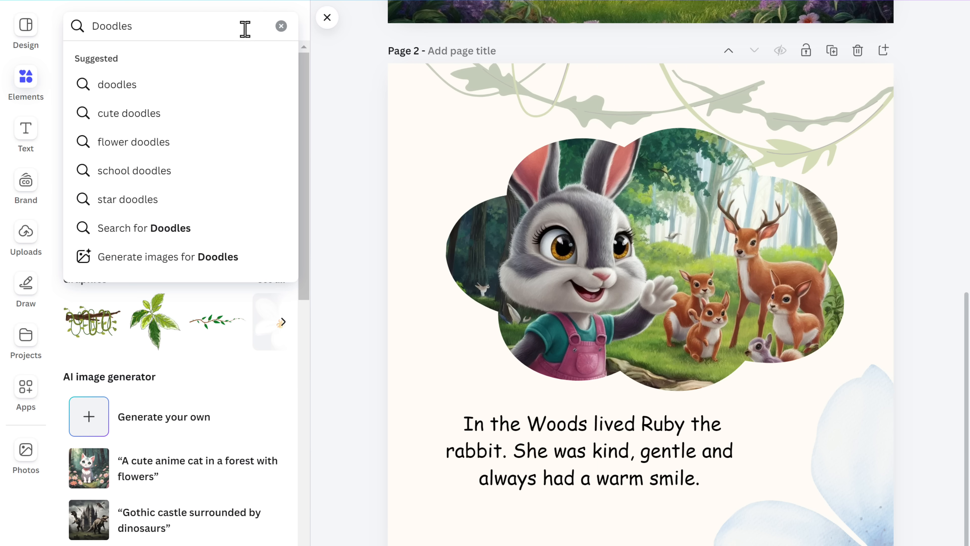
click(108, 86)
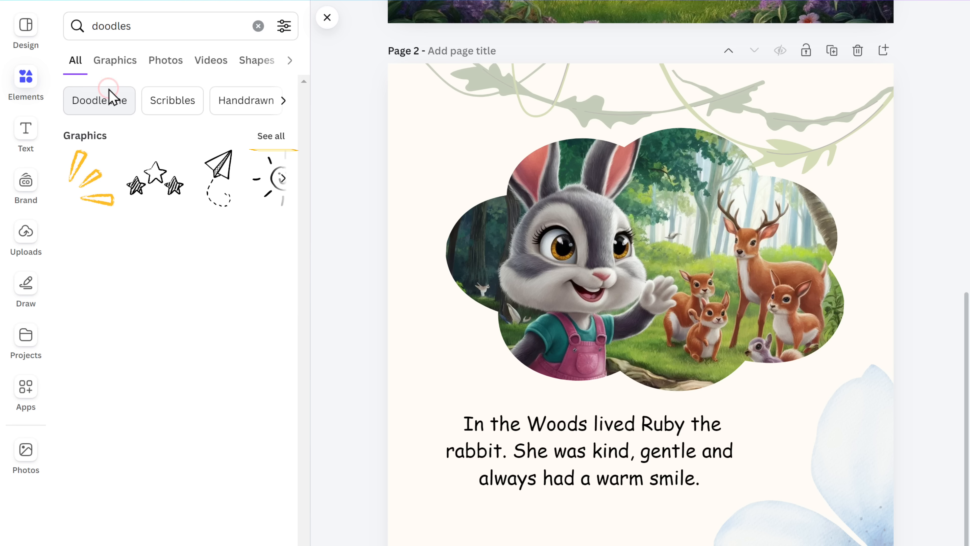
click(269, 136)
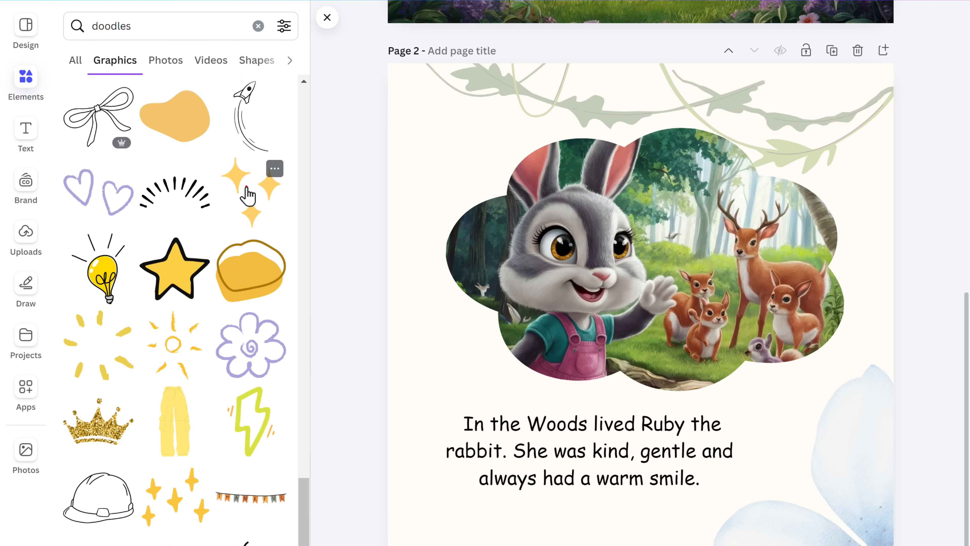
Step: Place the yellow three-sparkle doodle on page 2, resize it, and position it over the illustration's upper-left edge
drag(248, 195, 513, 297)
drag(427, 196, 492, 273)
drag(537, 327, 440, 204)
click(446, 214)
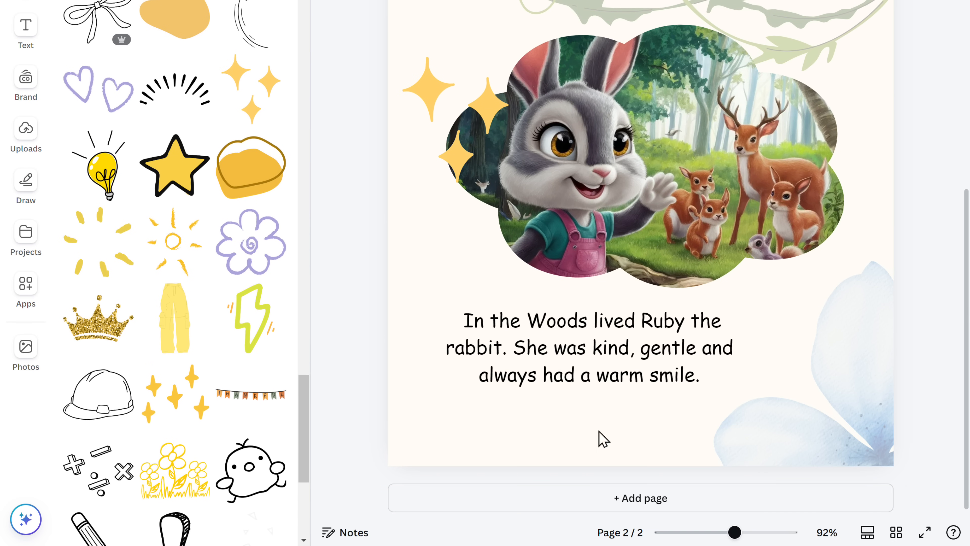
Step: Add page 3 to the story book and open the text options for its story text
click(635, 501)
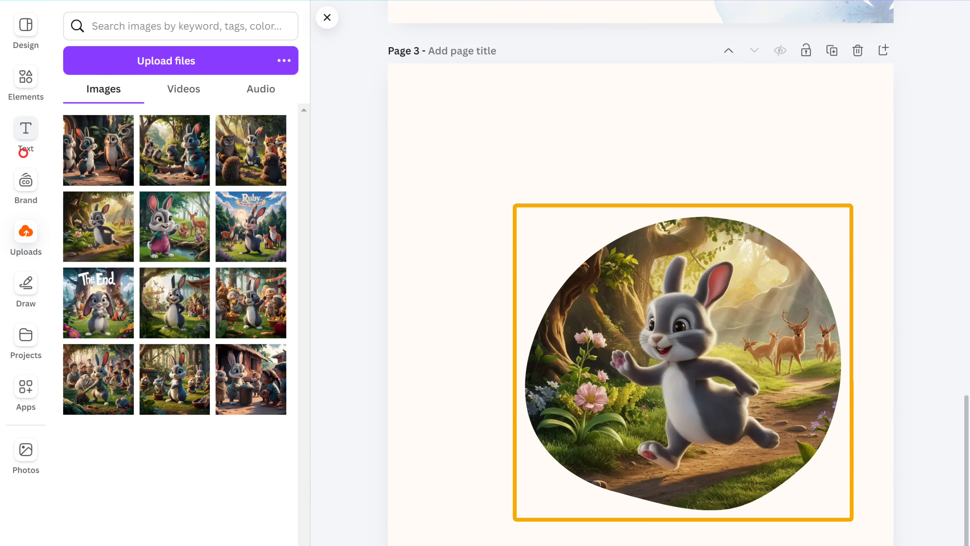
click(23, 152)
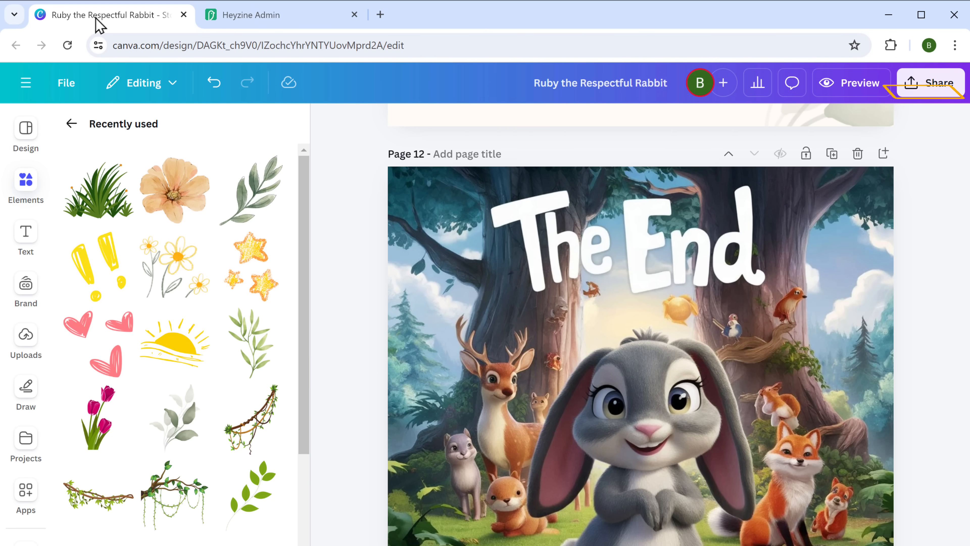
Step: Download all 12 pages of the finished story book as a PDF Print file with the RGB color profile
click(936, 84)
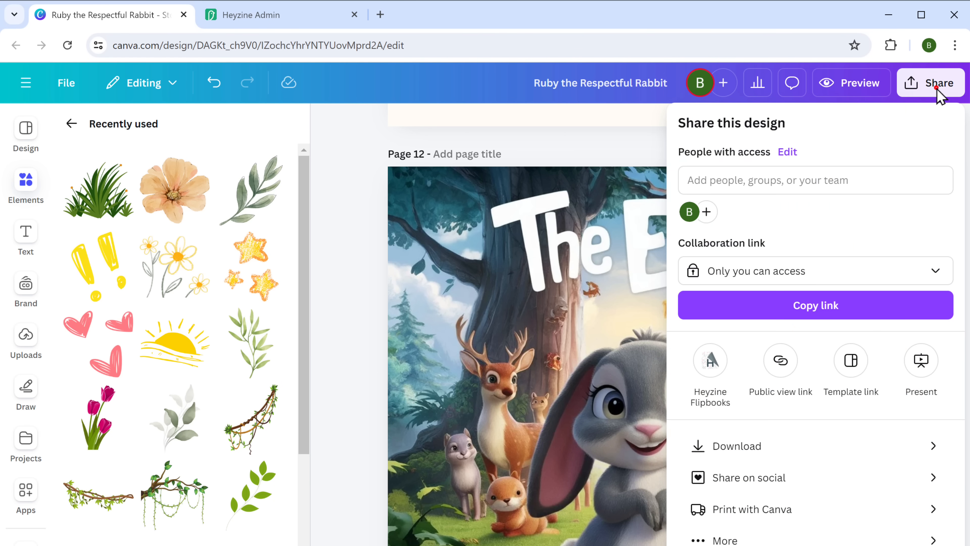
click(735, 457)
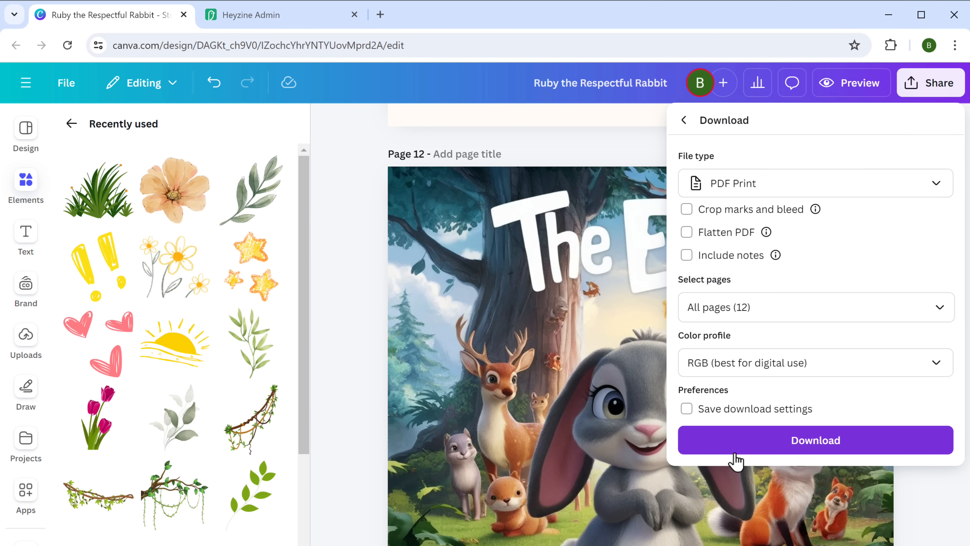
click(811, 440)
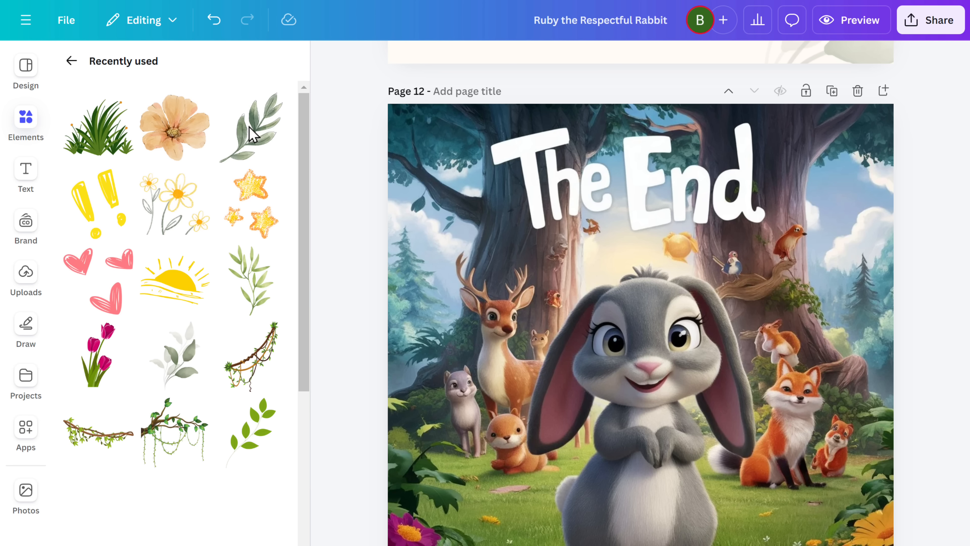
Step: Publish all 12 pages of the design to Heyzine Flipbooks
click(939, 27)
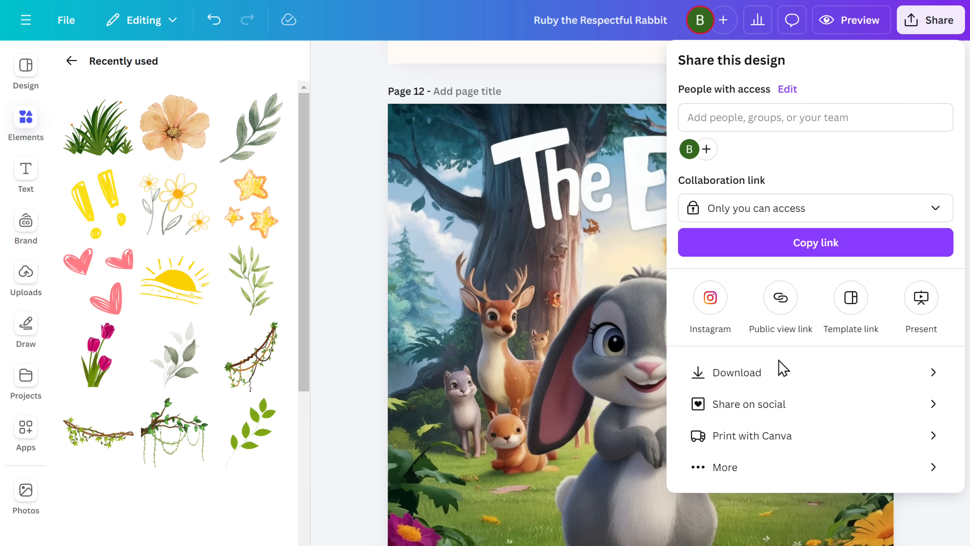
click(727, 466)
scroll(726, 482, down, 20)
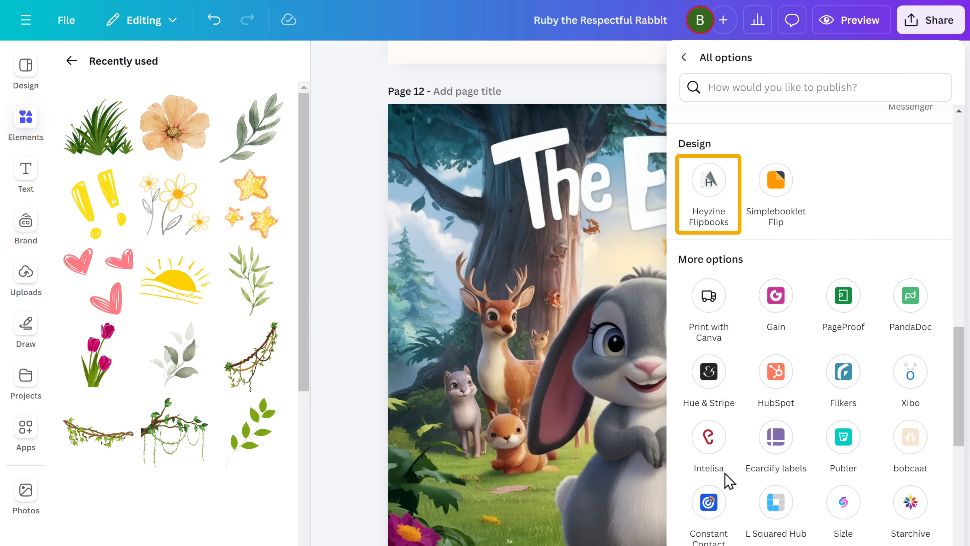
click(706, 177)
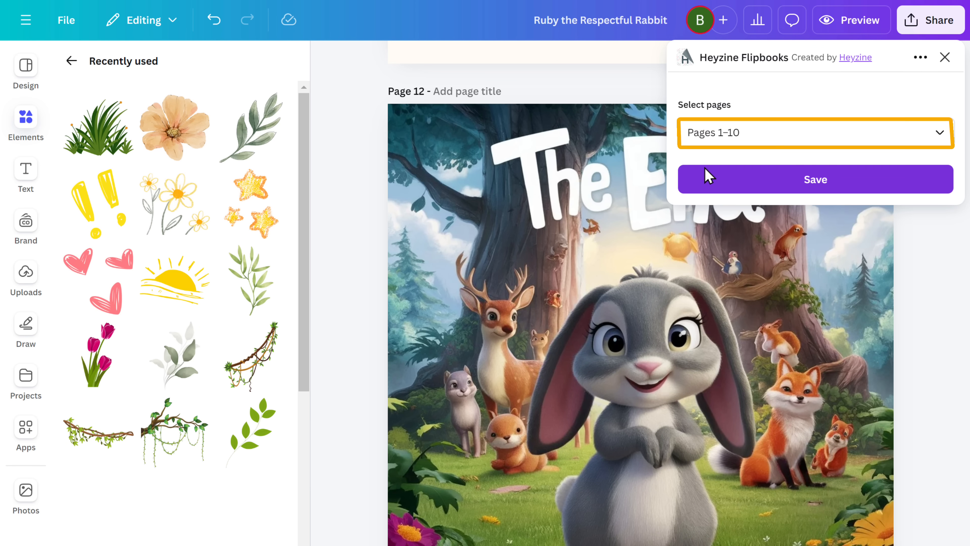
click(704, 138)
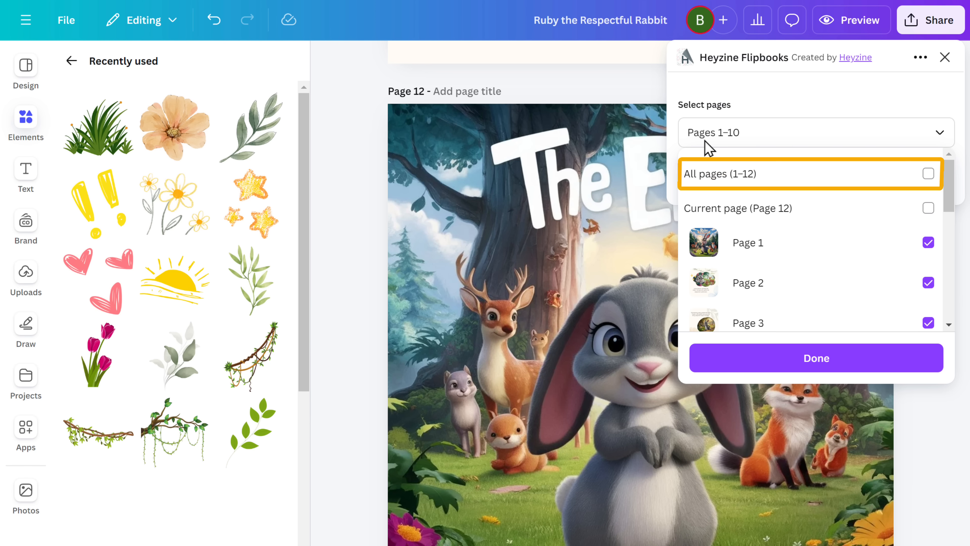
click(927, 173)
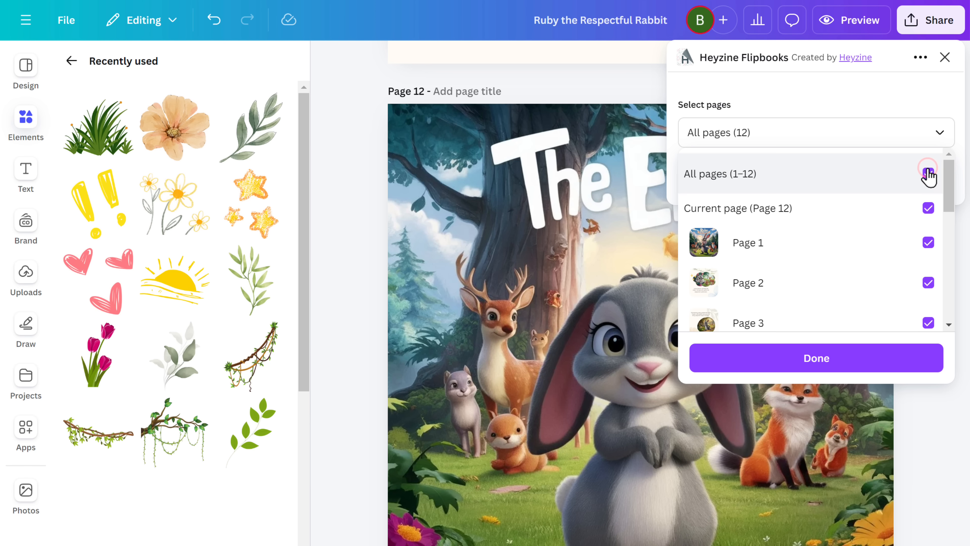
click(815, 364)
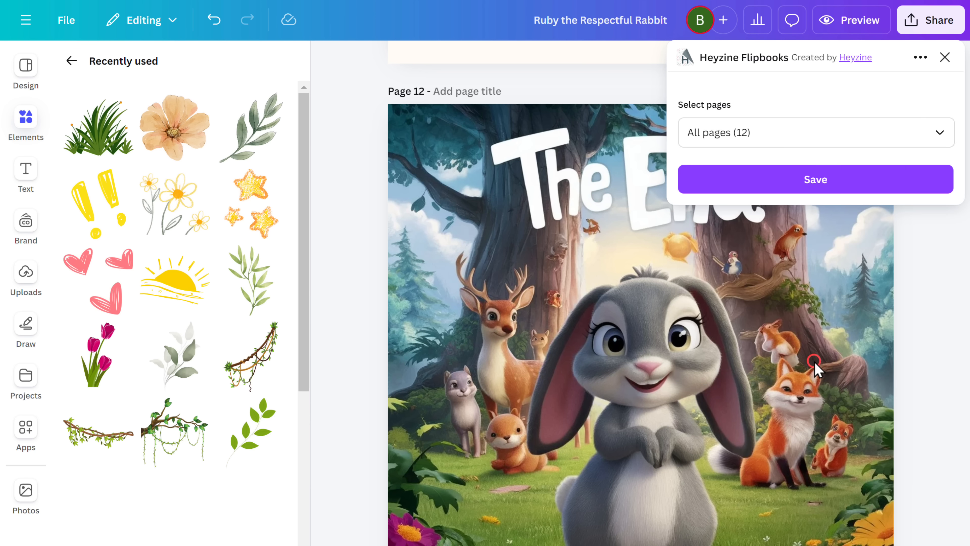
click(816, 182)
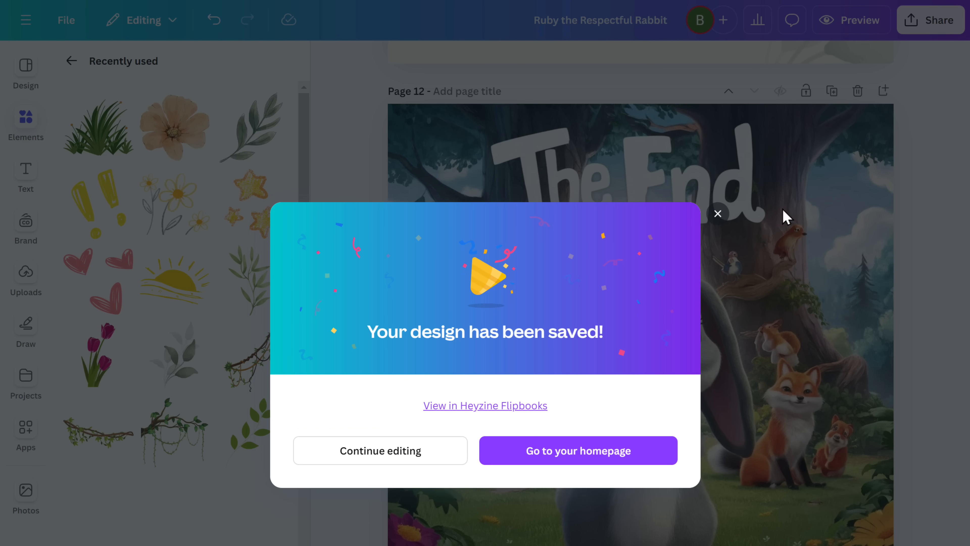
Step: Switch to Heyzine to view the saved flipbook and register there with the Google account
click(487, 408)
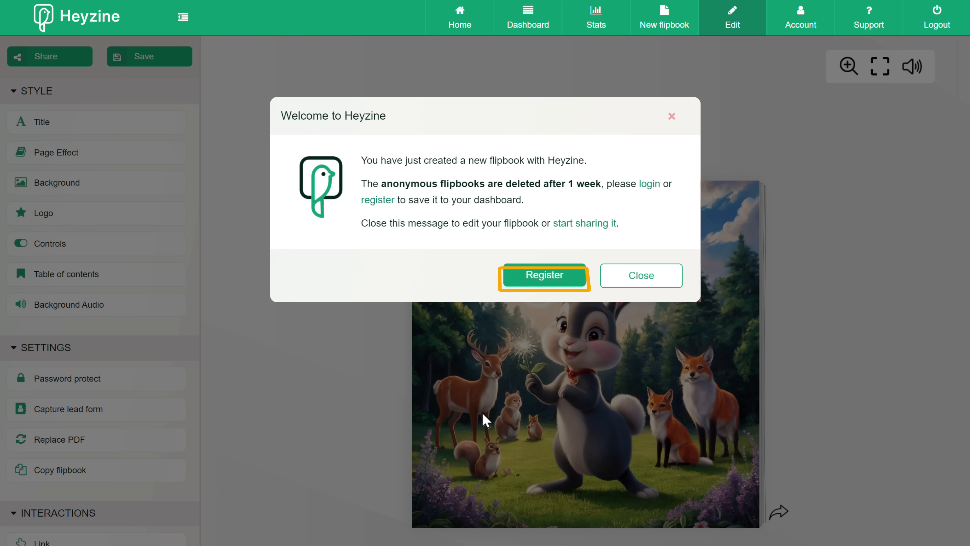
click(546, 282)
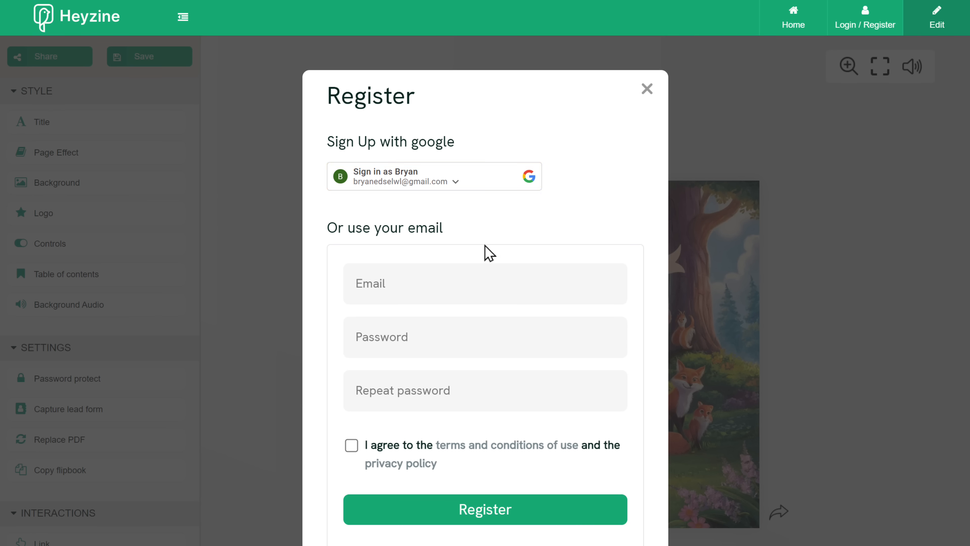
click(390, 189)
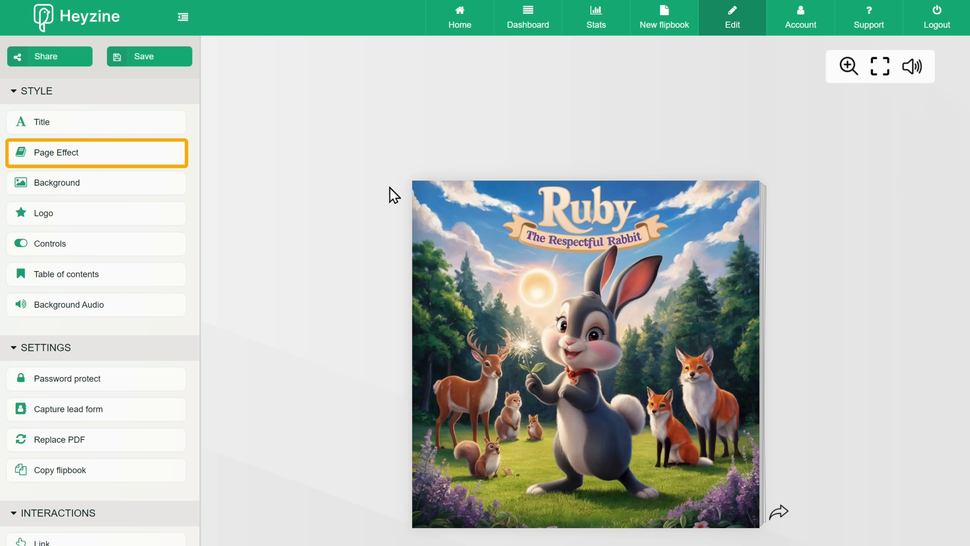
Step: Set the flipbook's page effect to Book
click(61, 160)
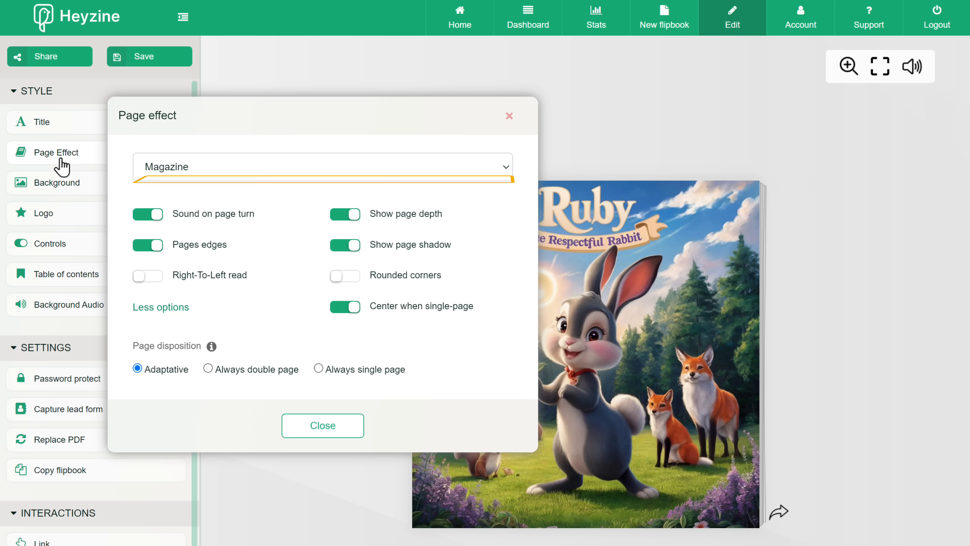
click(173, 176)
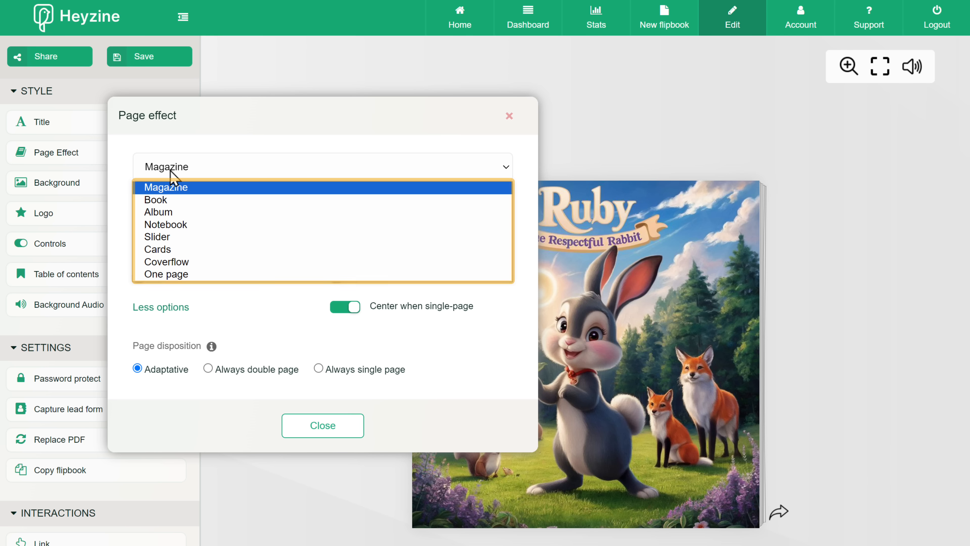
click(155, 202)
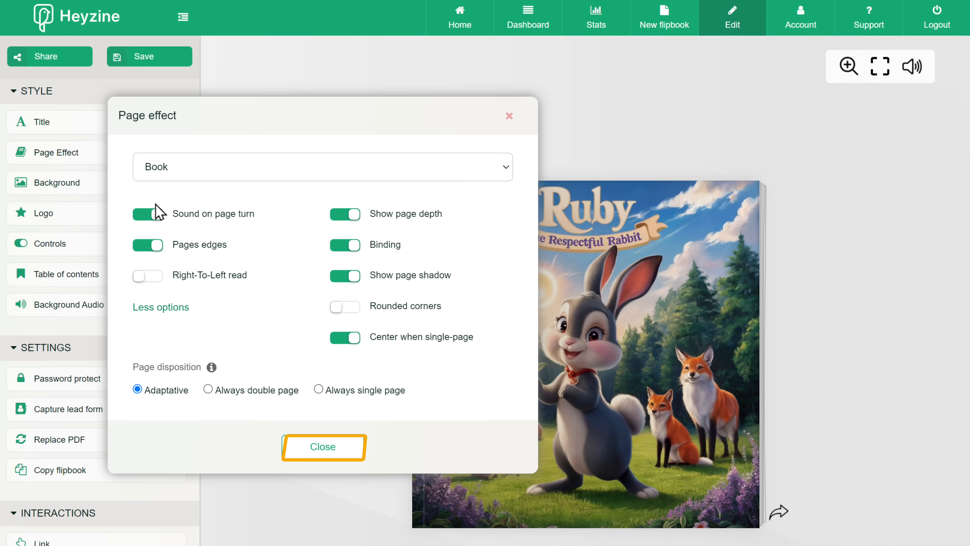
click(323, 448)
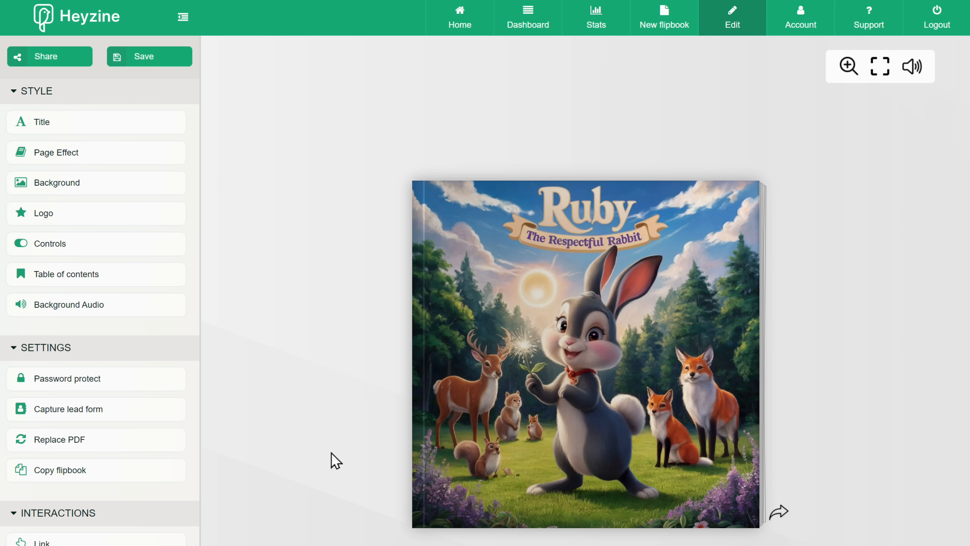
Step: Page through the flipbook from the cover to the back cover and open its sharing options
click(779, 513)
key(Right)
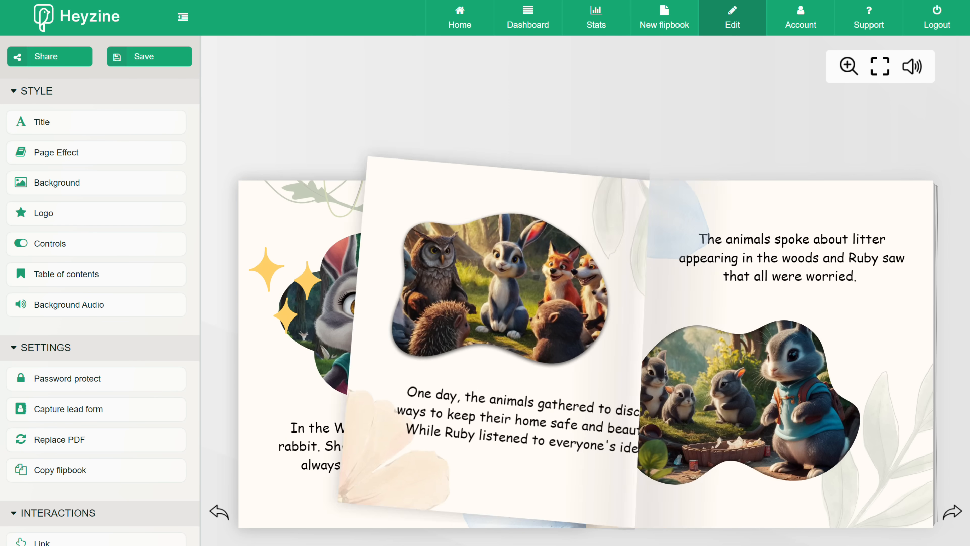
key(Right)
key(Right)
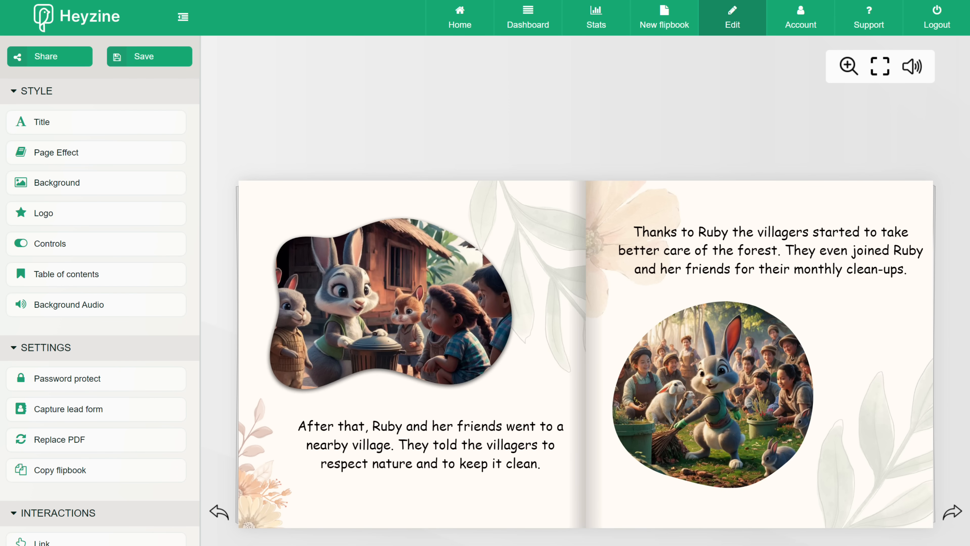
key(Right)
key(Right)
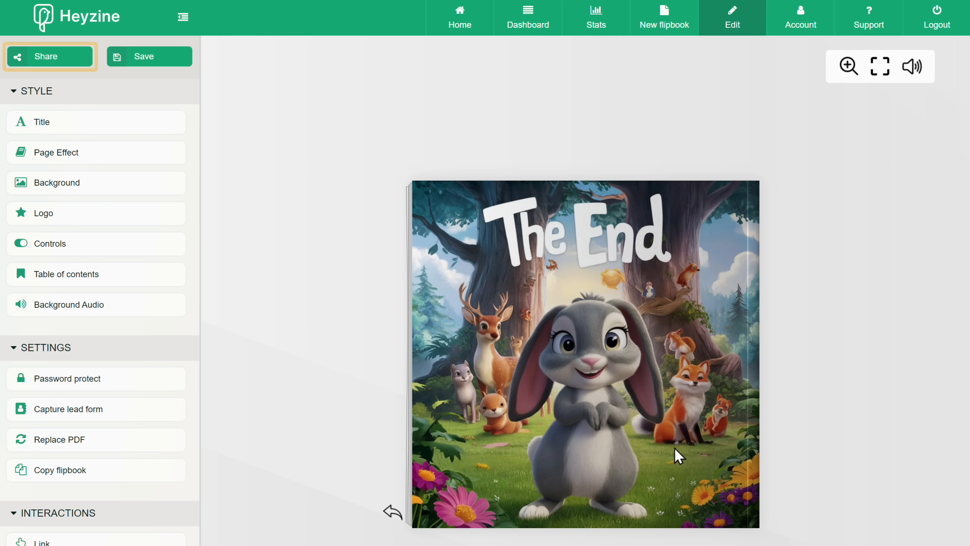
click(47, 59)
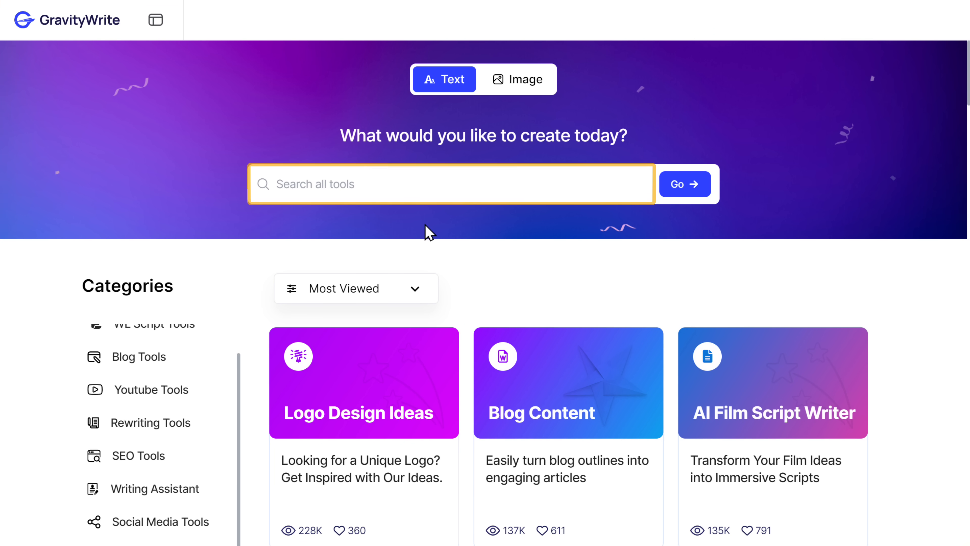
Step: Search the GravityWrite tools for "kids" and open Kids Story Book (Long without image prompt)
text(s)
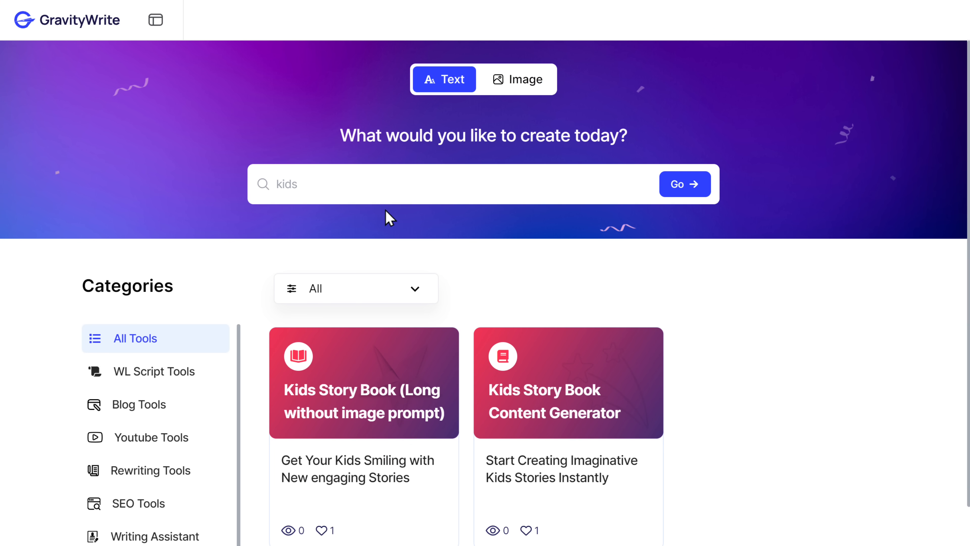
click(355, 414)
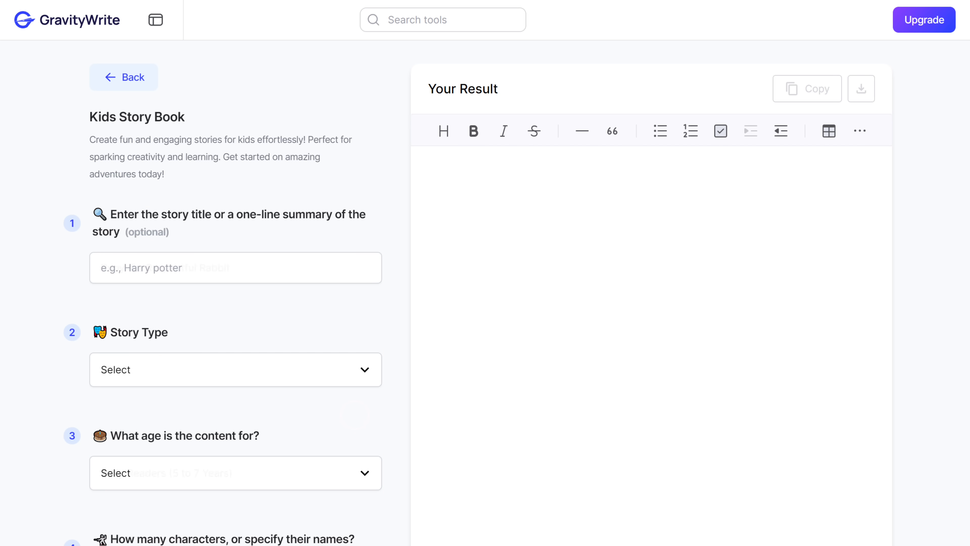
Step: Generate a 50-page Moral story titled "Ruby the Respectful Rabbit" for Early Readers (5 to 7 Years) and review its pages
scroll(197, 466, down, 7)
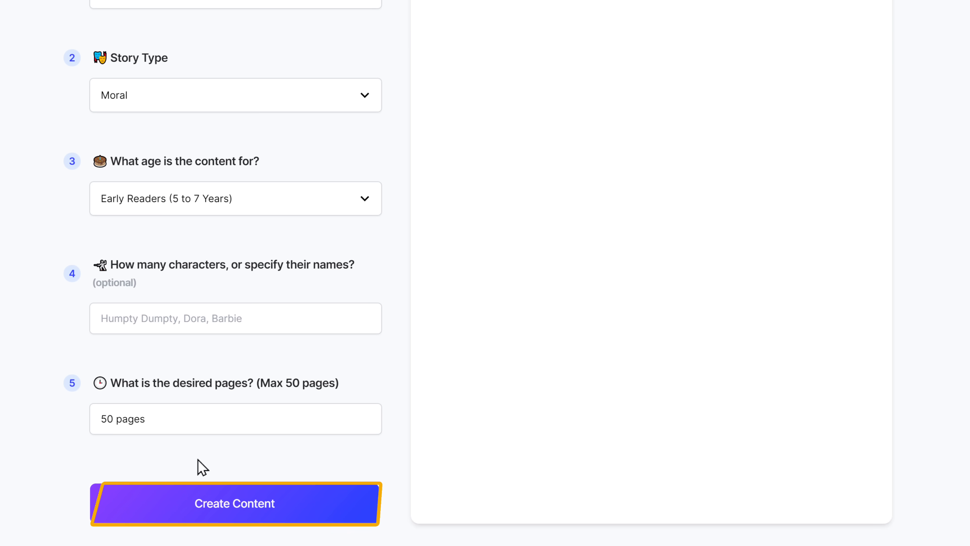
click(214, 518)
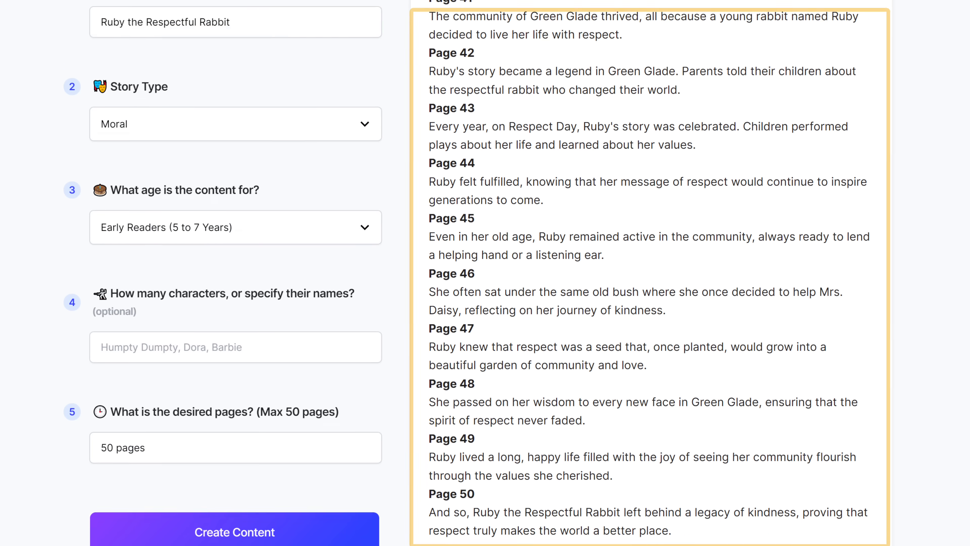
scroll(649, 275, up, 20)
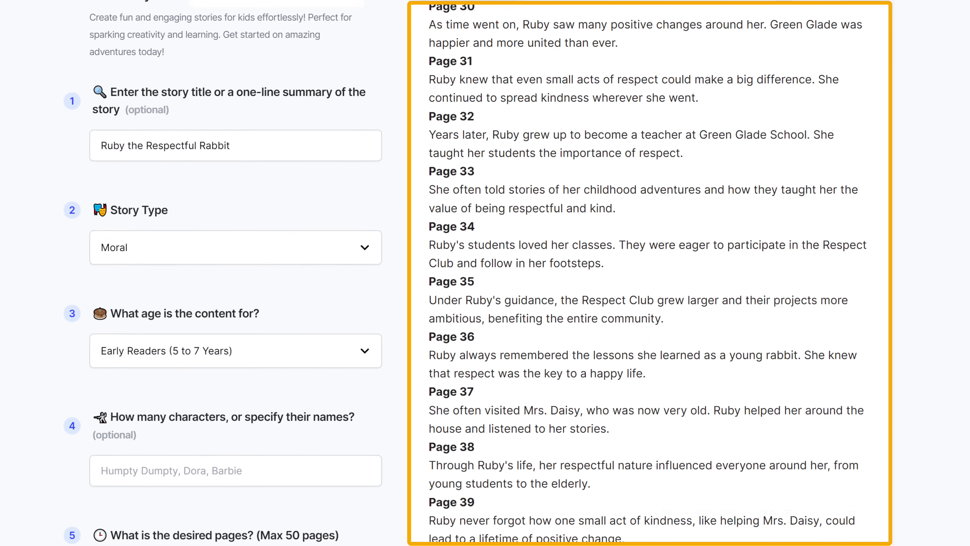
Step: Copy the generated story, search the tools for "Image Prompt Creator for Books" and open that tool
scroll(649, 275, up, 20)
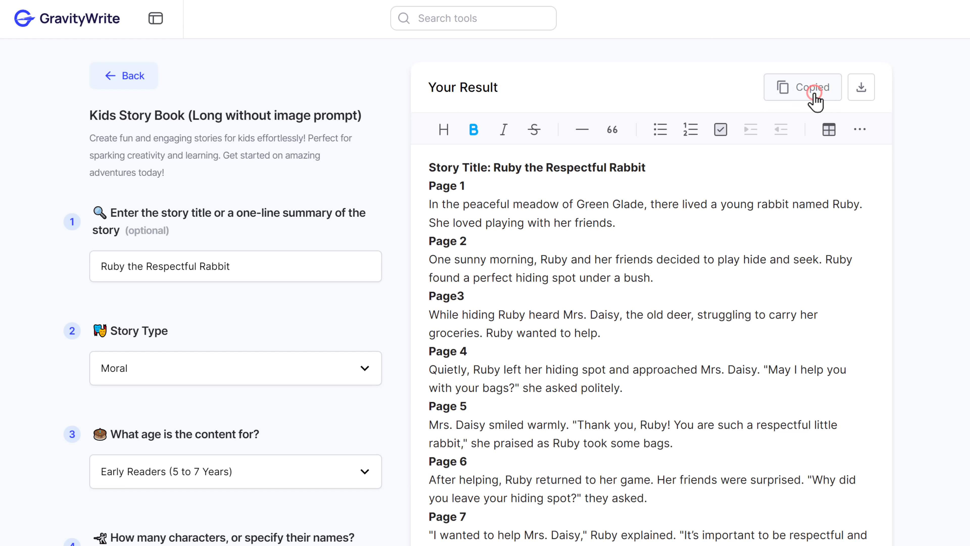
click(493, 19)
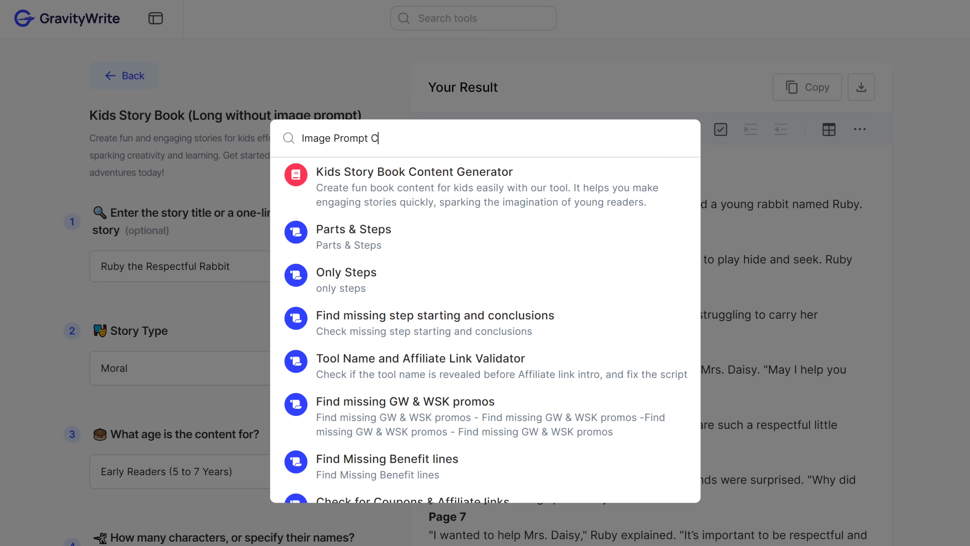
text(Image Prompt Creator for Books)
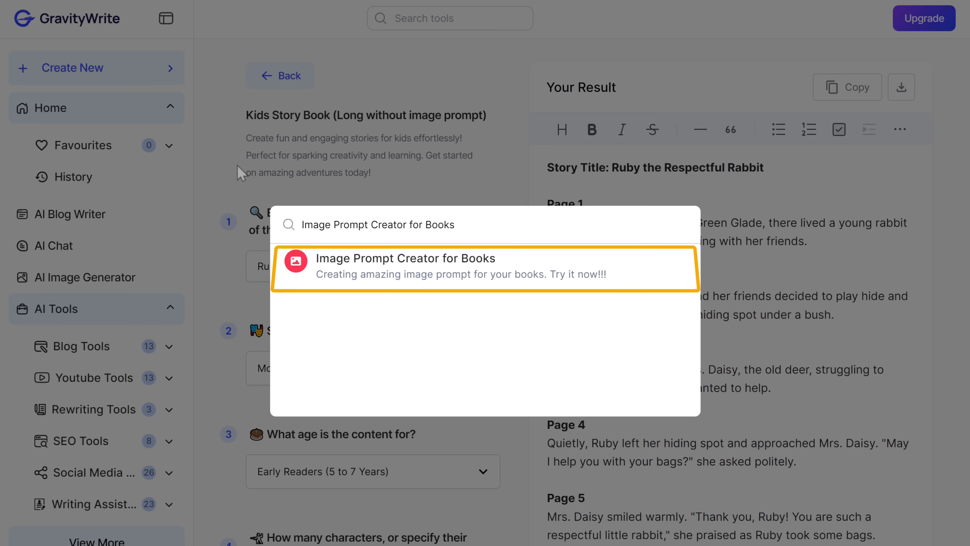
click(330, 270)
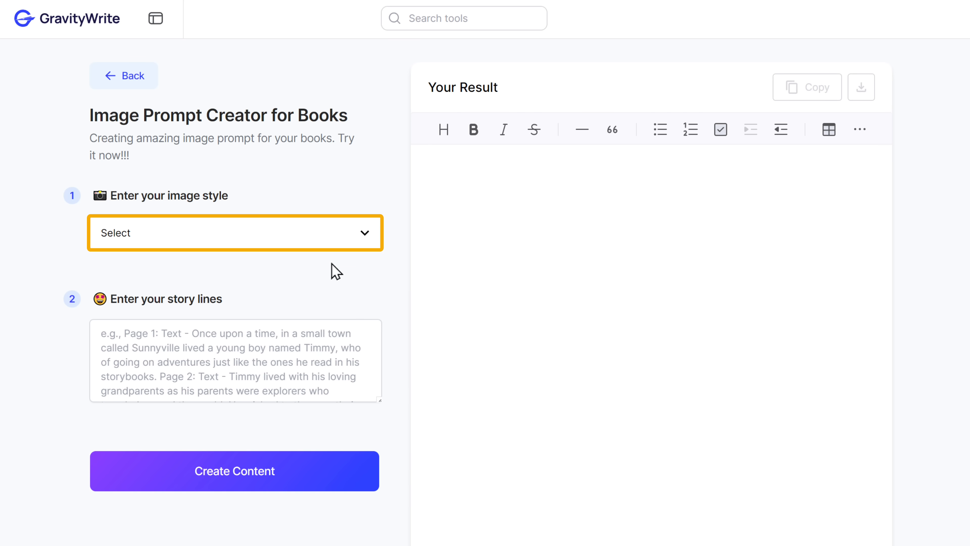
Step: Generate image prompts in Concept Art style from the pasted "Ruby the Respectful Rabbit" story and review the prompts page by page
click(115, 235)
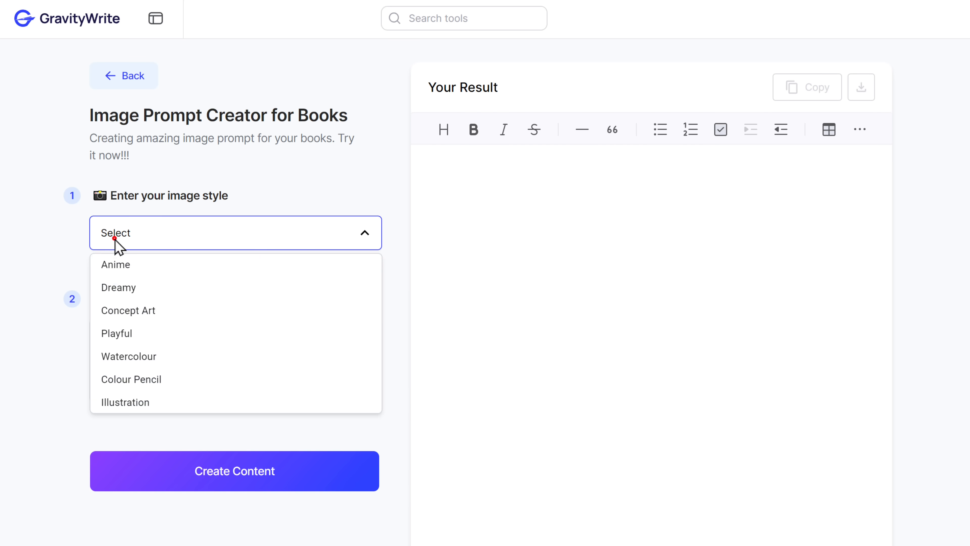
click(116, 315)
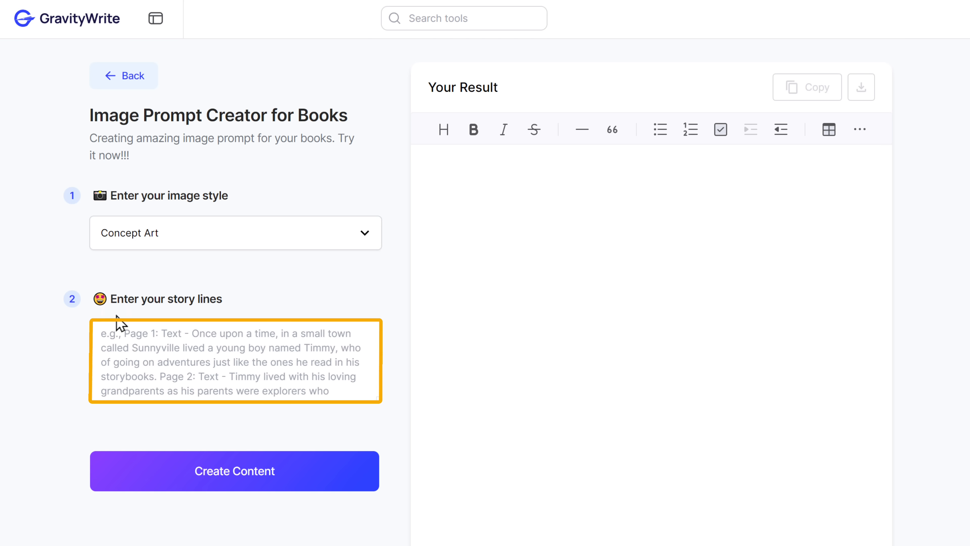
right_click(100, 335)
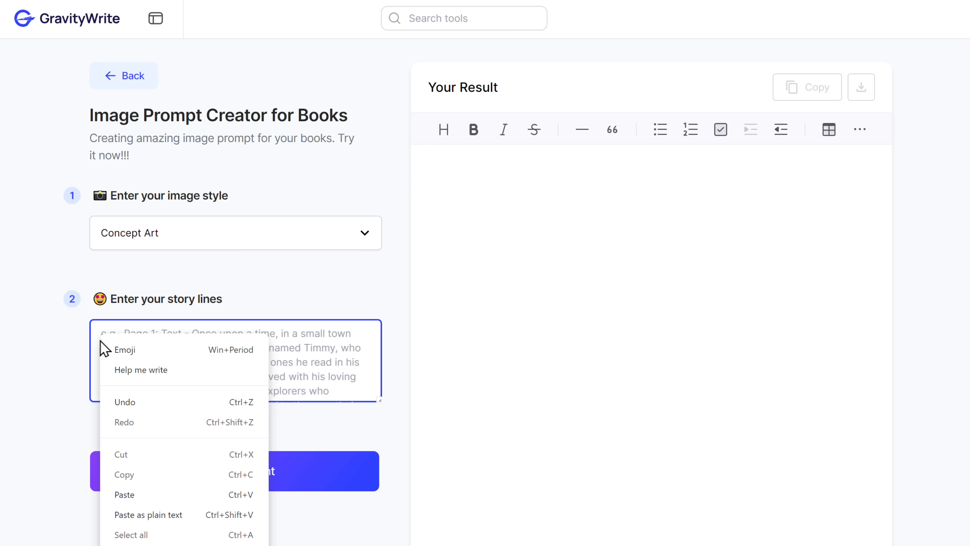
click(124, 495)
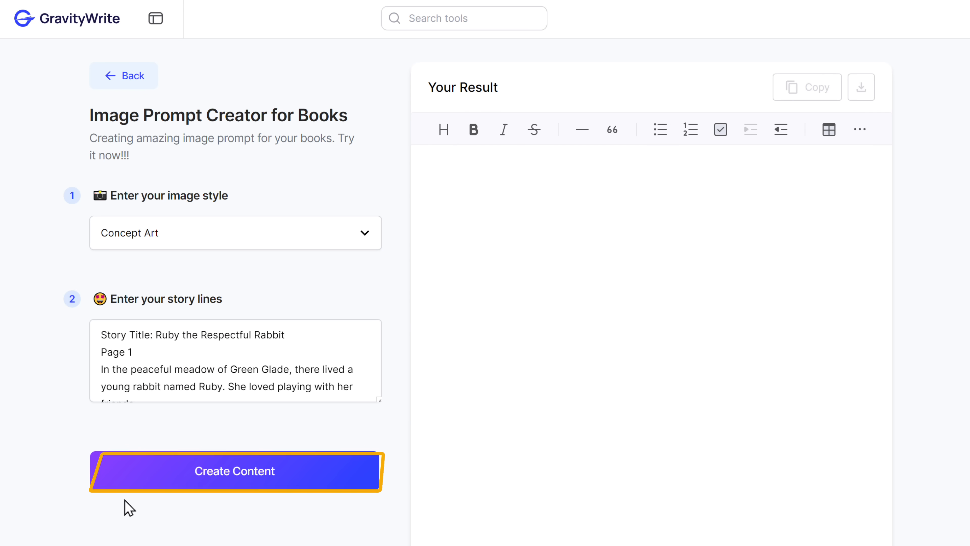
click(211, 480)
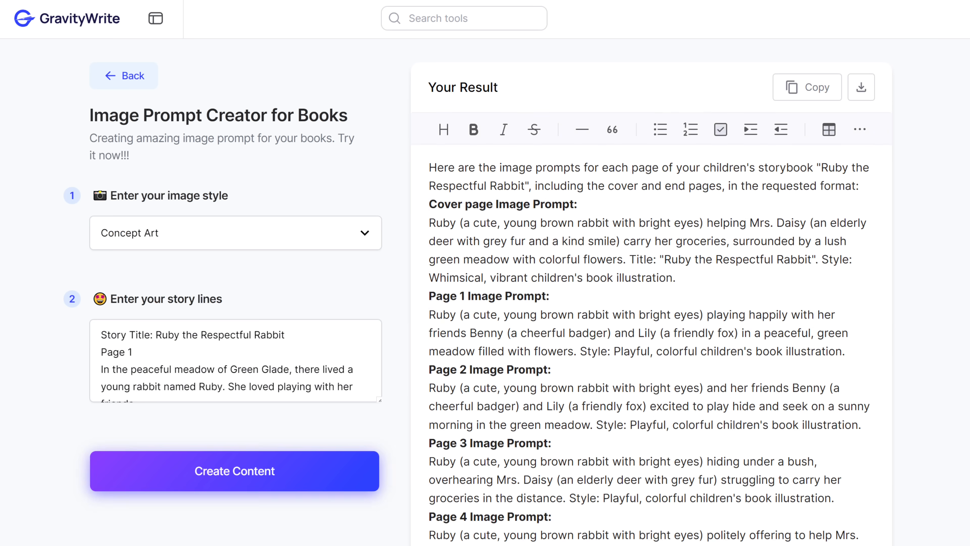
scroll(650, 331, down, 7)
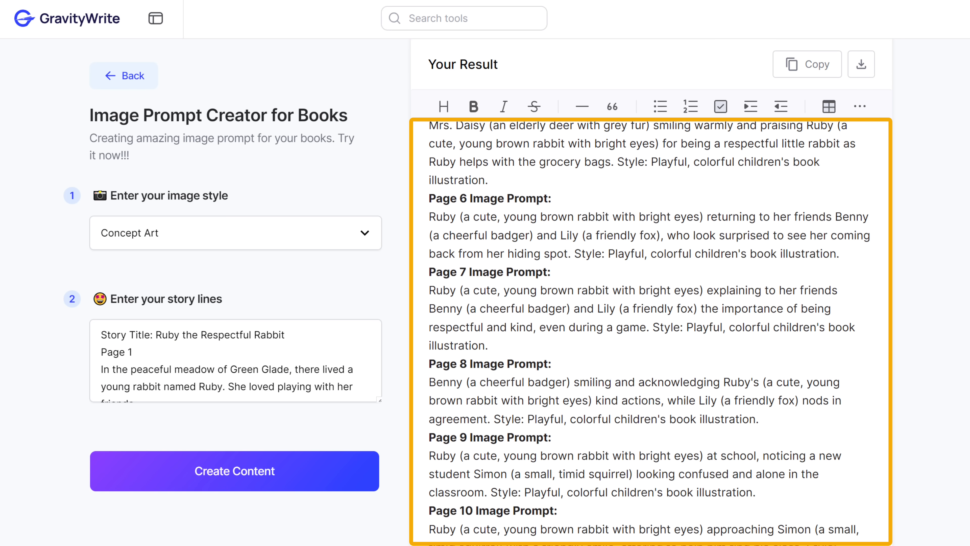
scroll(651, 331, down, 10)
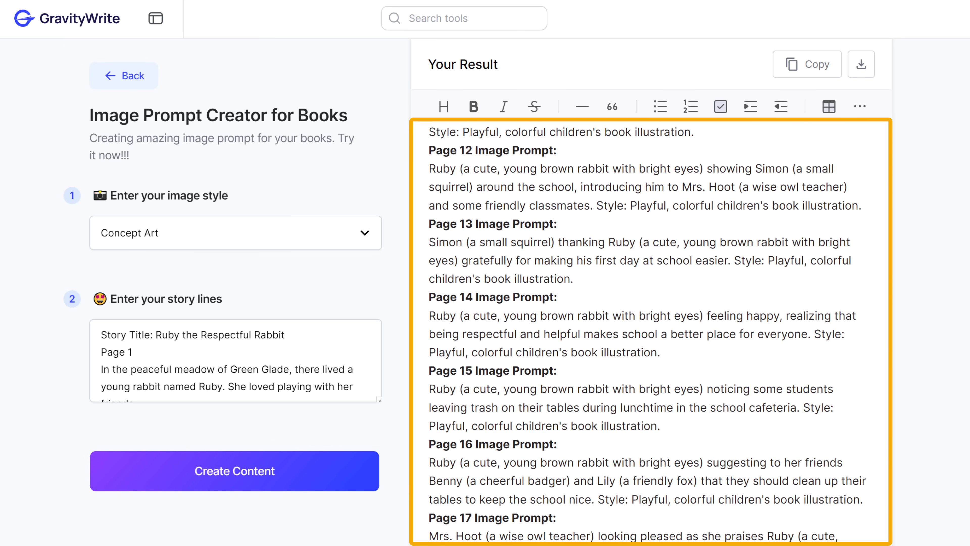
scroll(650, 331, down, 10)
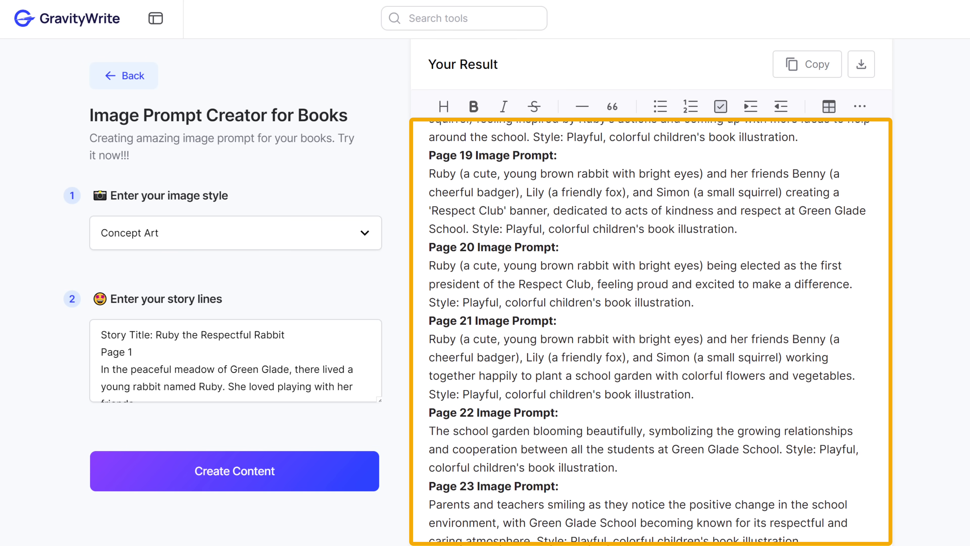